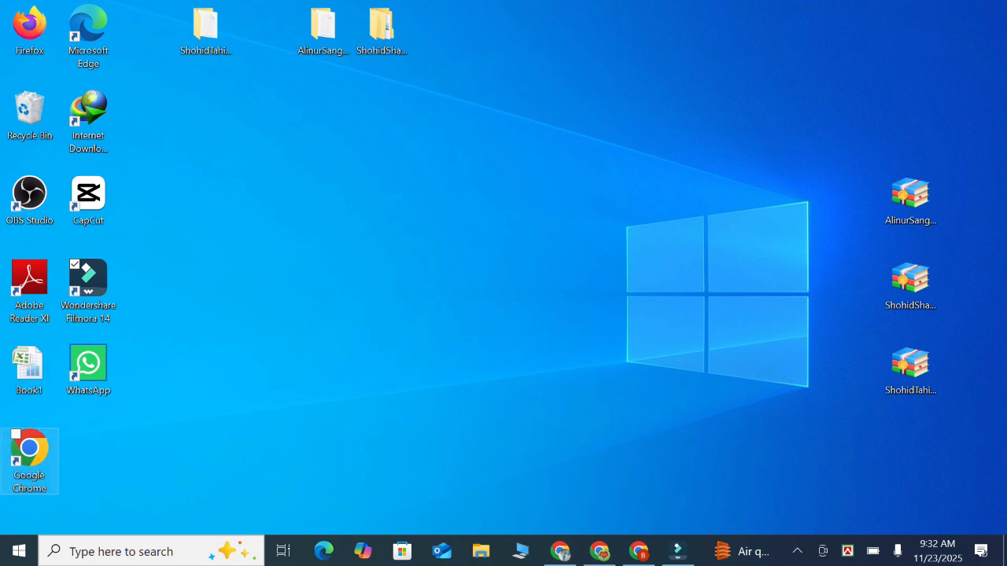
Open Google Chrome with the profile that has the red lowercase "b" avatar and maximize its window
double_click(29, 455)
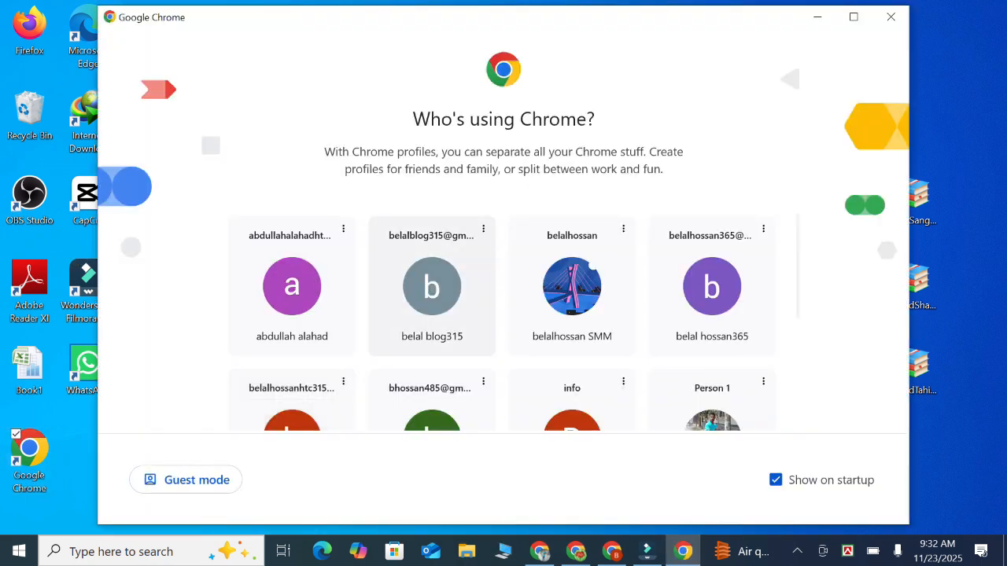
scroll(432, 299, down, 2)
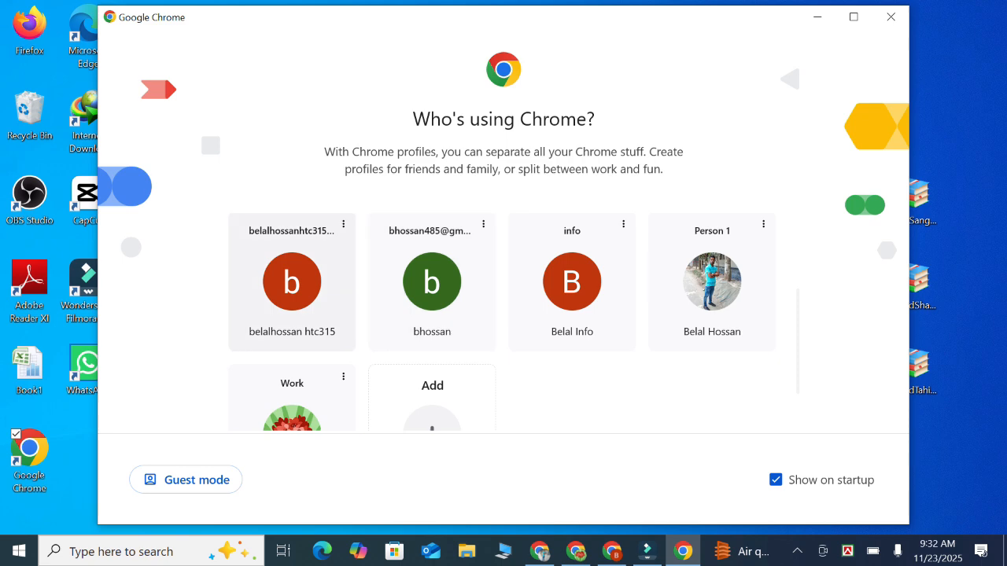
click(292, 281)
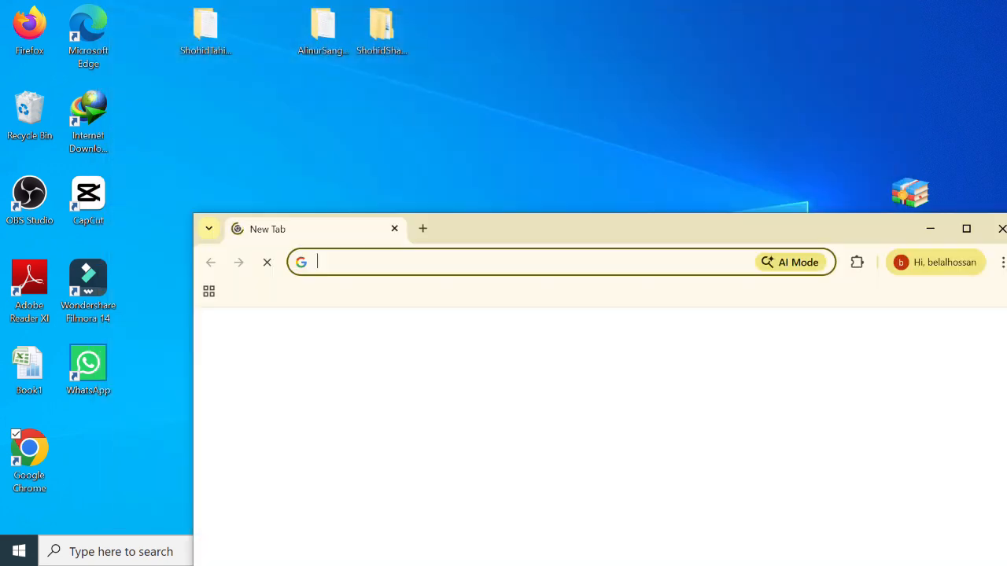
click(966, 228)
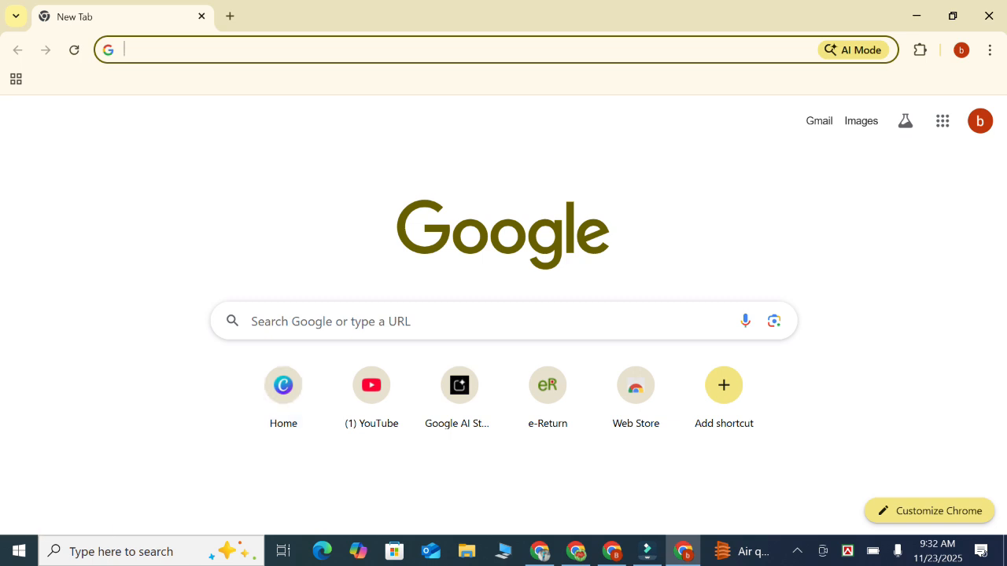
Go to canva.com in the new browser tab
click(209, 50)
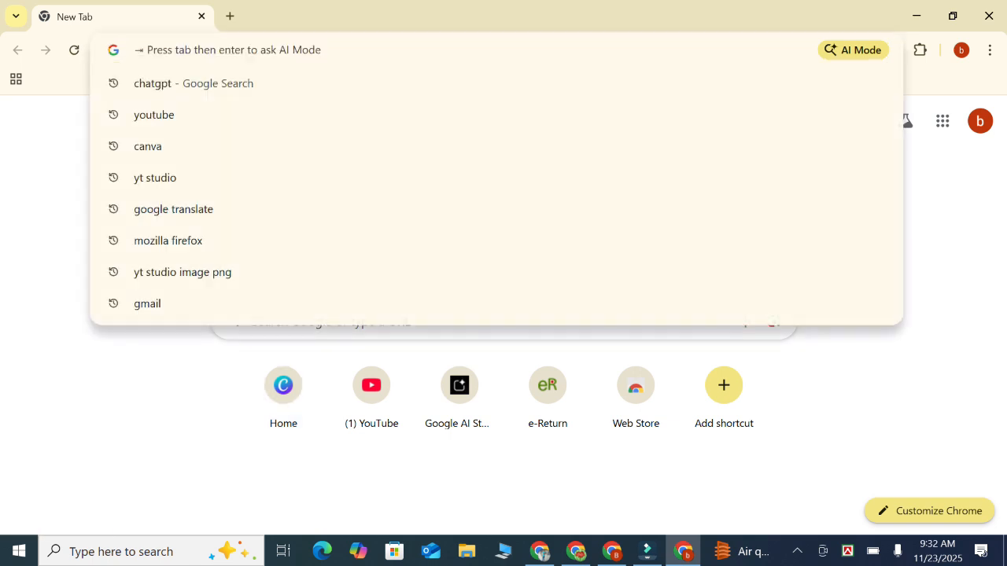
text(ca)
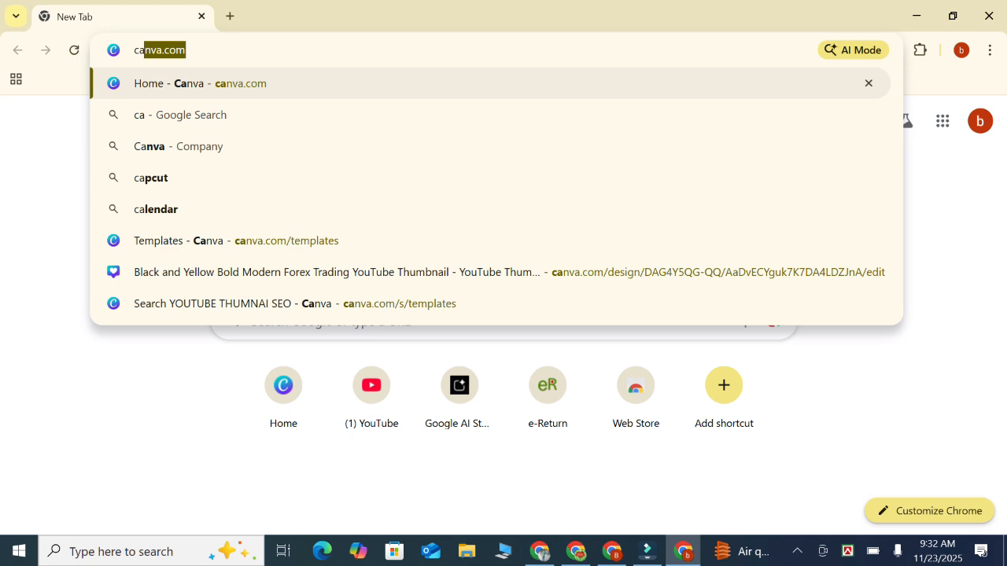
text(n)
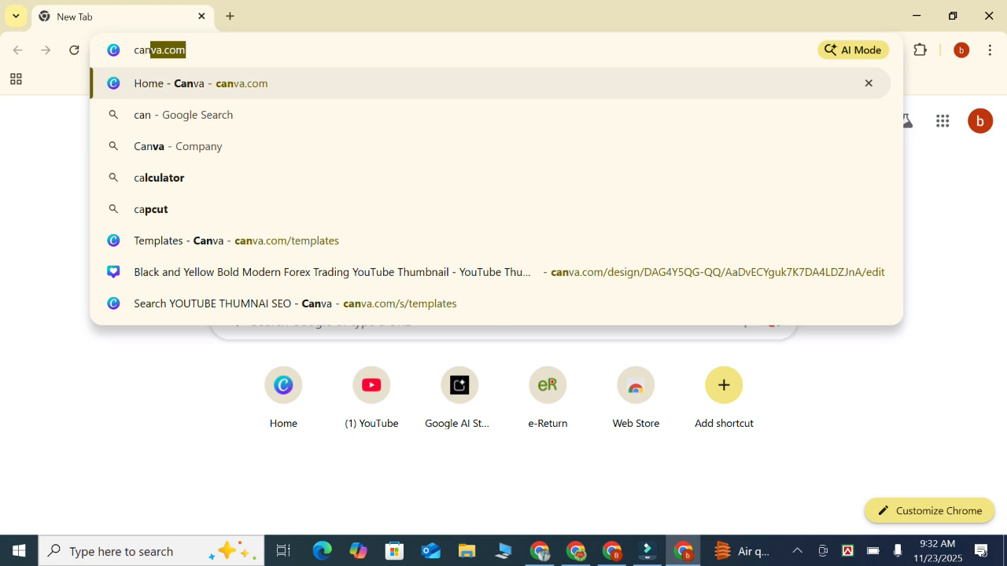
key(Return)
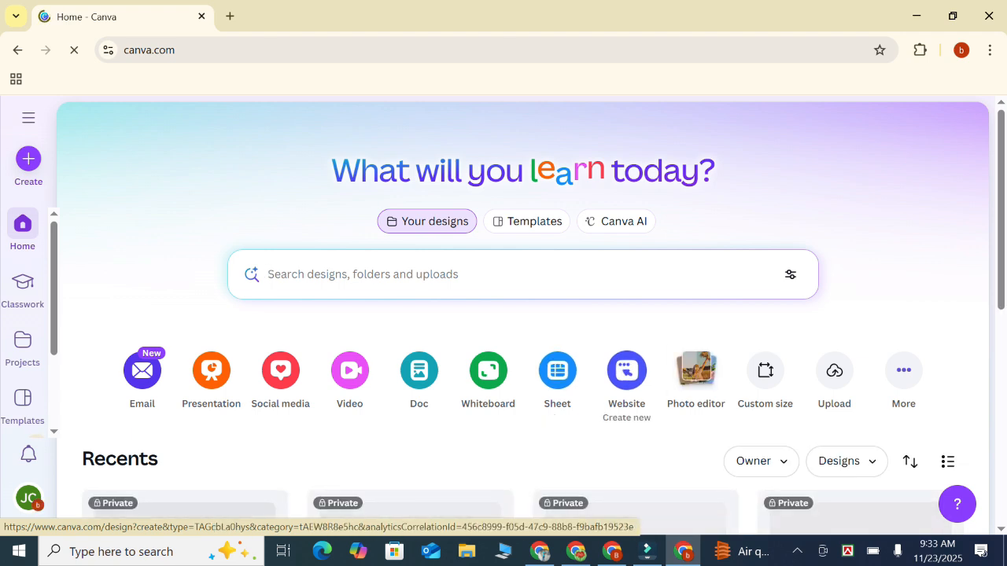
Start a custom-size design with a width of 1920 px and create it from the suggested Presentation (16:9) 1920 × 1080 px format
scroll(557, 413, down, 1)
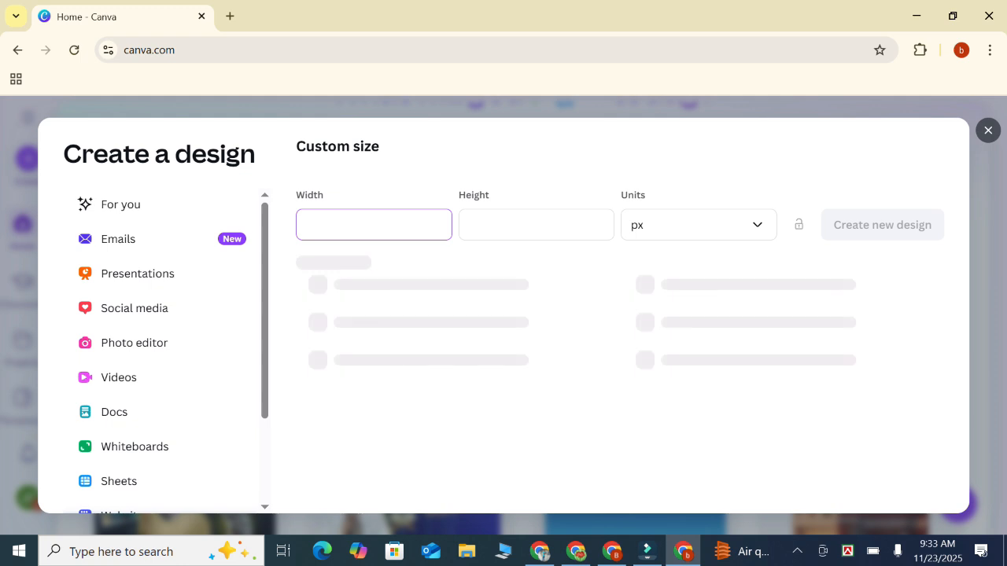
text(192)
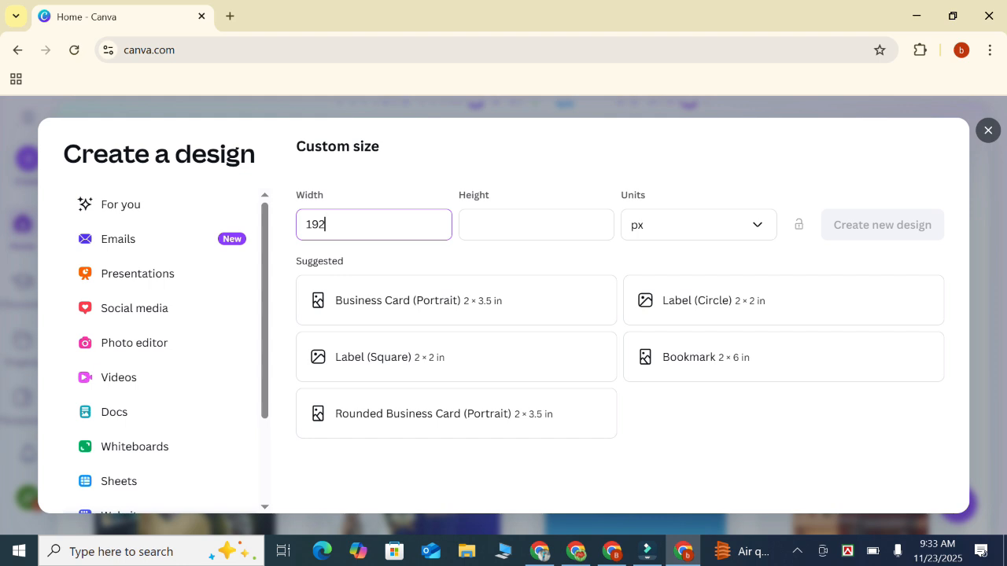
text(0)
key(Tab)
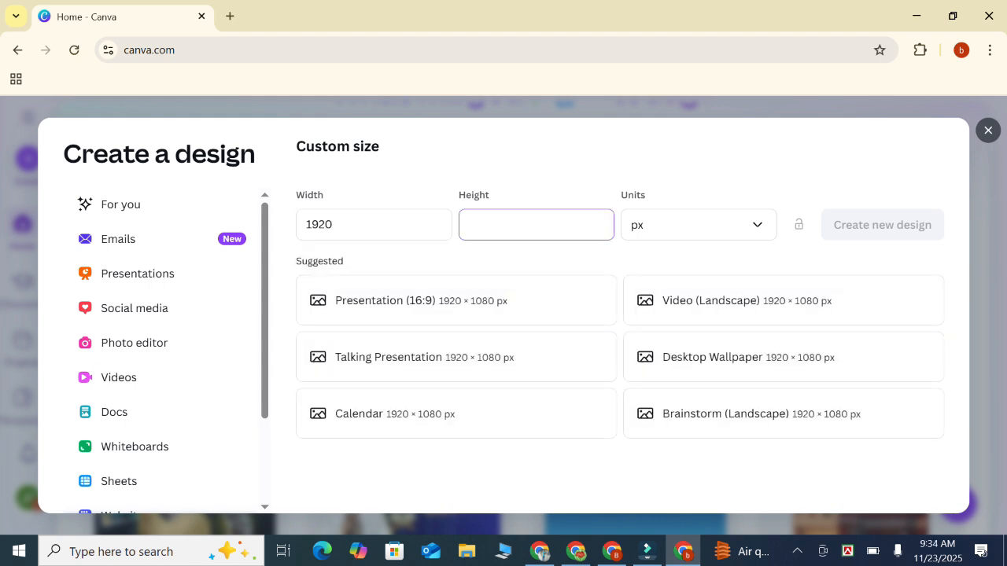
click(386, 300)
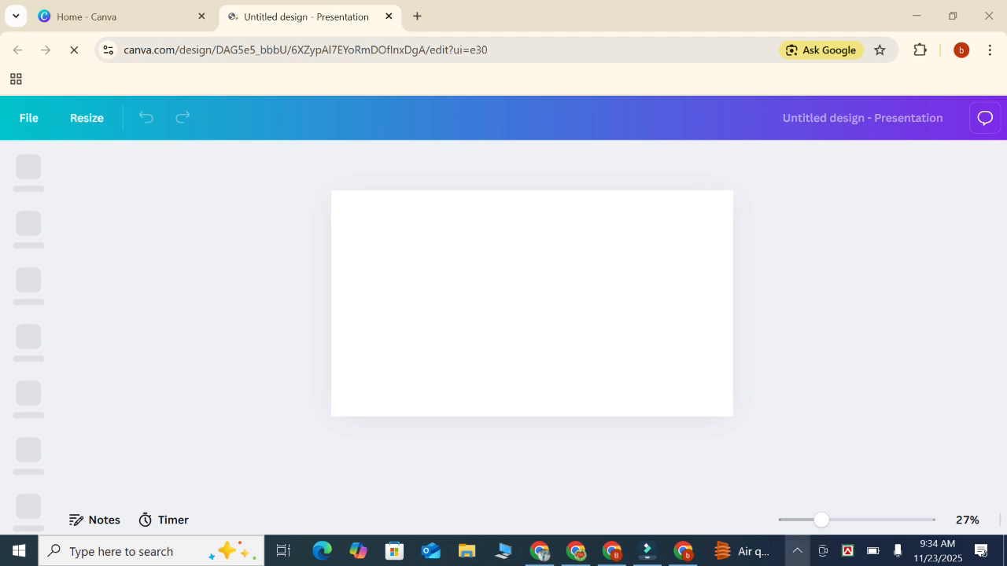
click(797, 551)
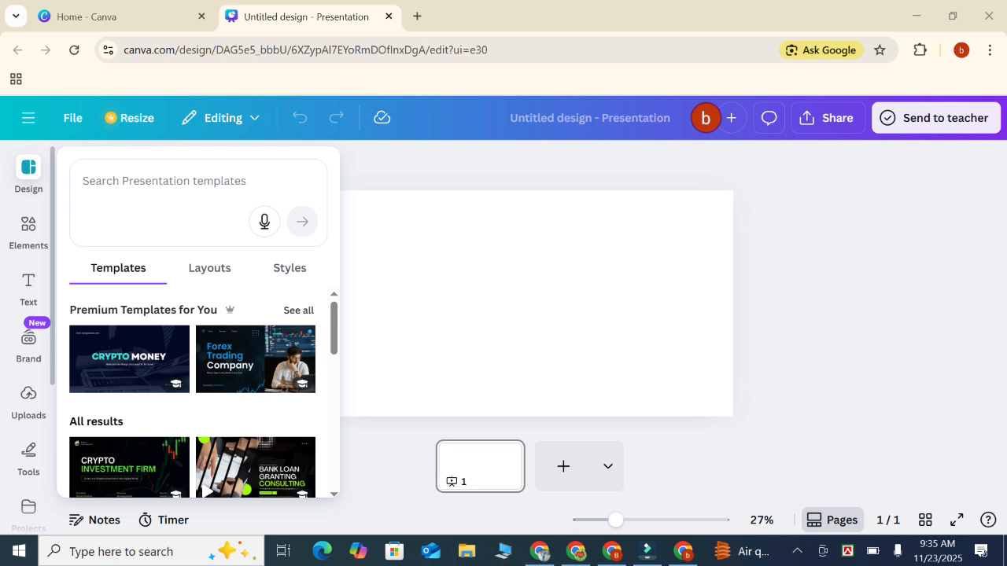
Search the design elements for "background"
click(28, 232)
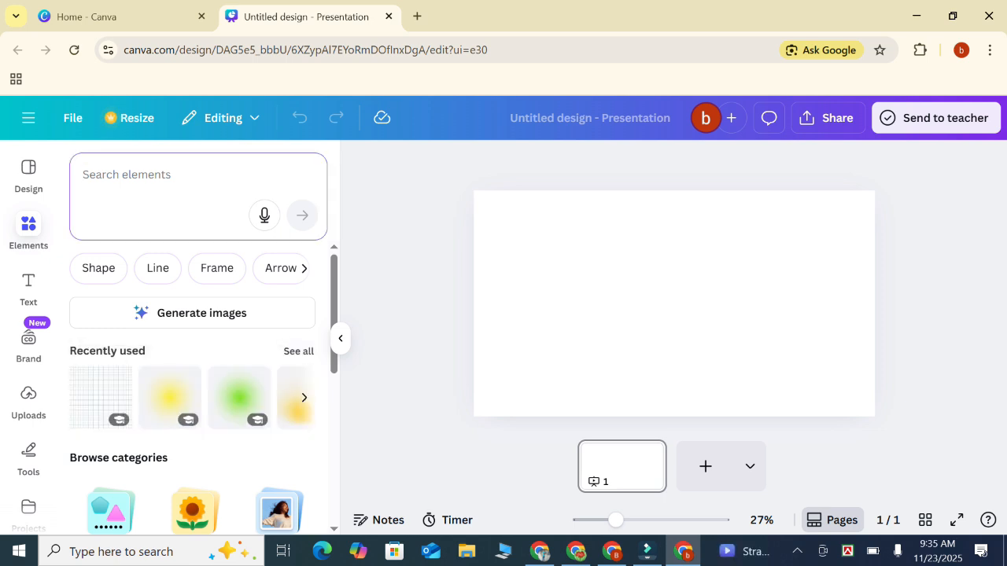
text(bac)
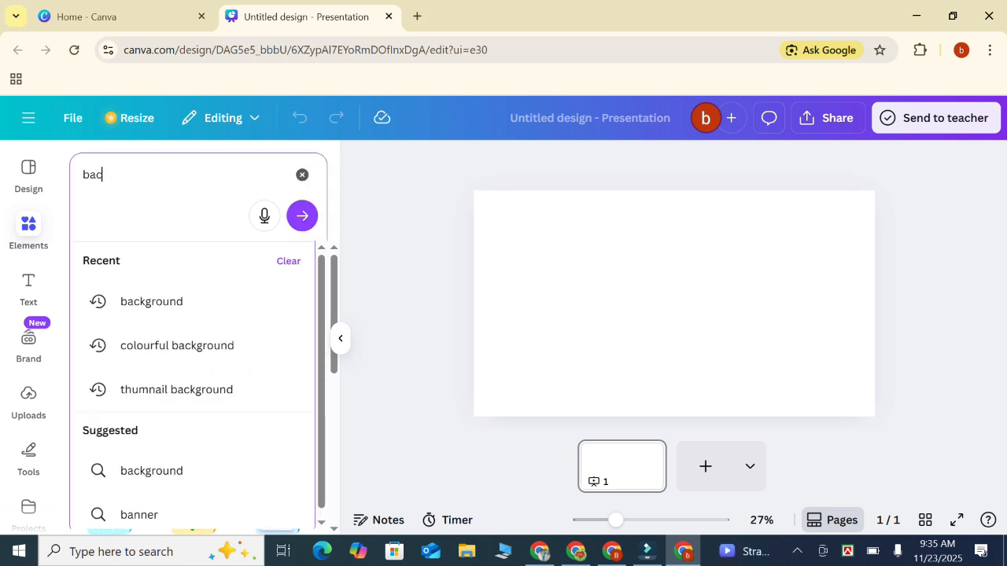
text(kgroun)
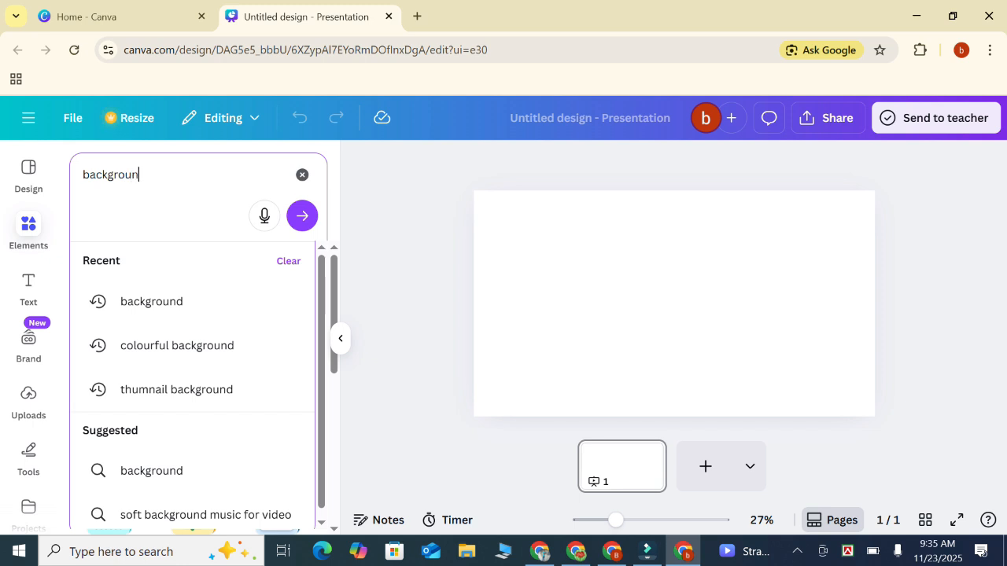
text(d)
key(Return)
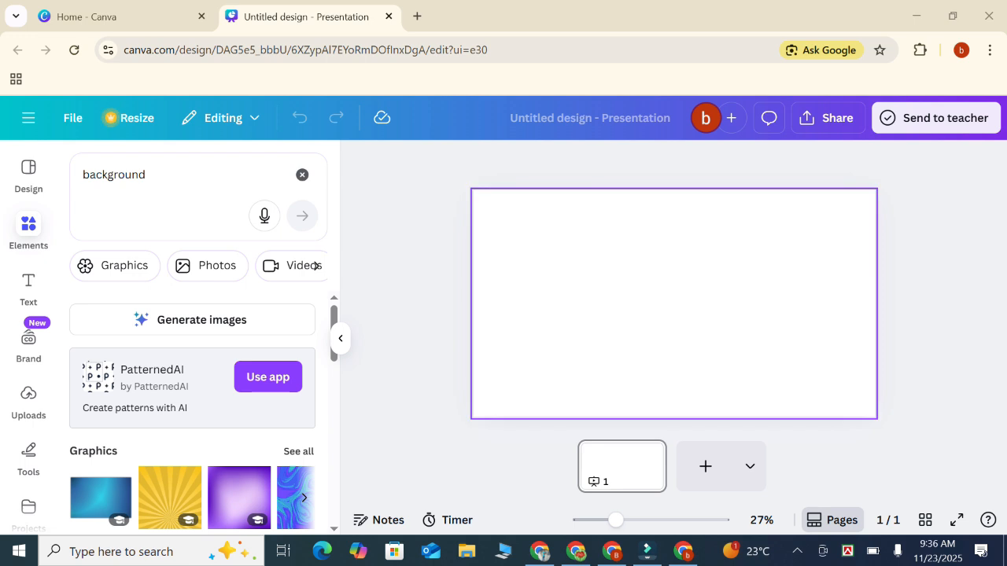
Look over the background results and restrict them to photos
scroll(192, 409, down, 2)
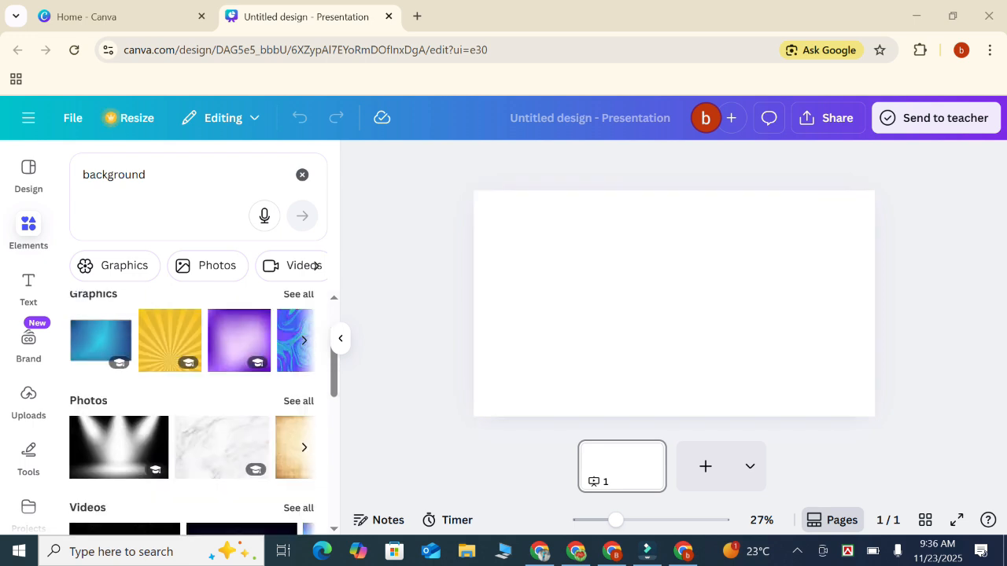
scroll(193, 409, down, 2)
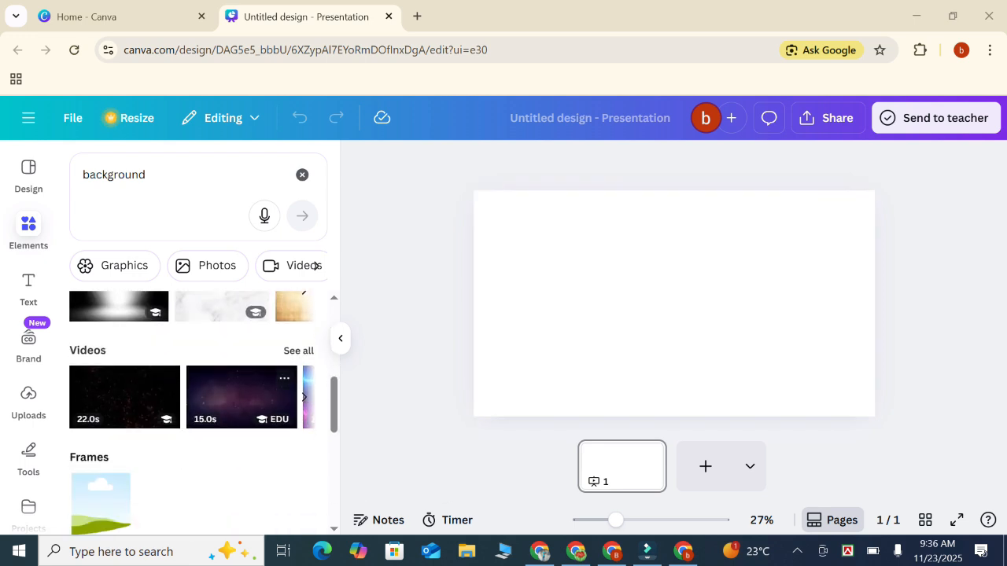
scroll(193, 409, down, 3)
scroll(193, 409, up, 10)
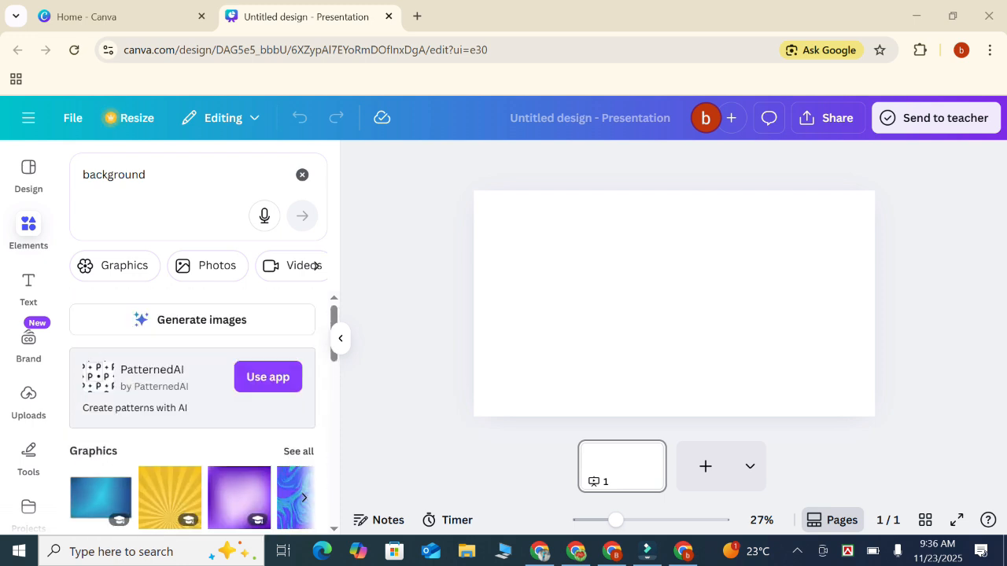
click(207, 265)
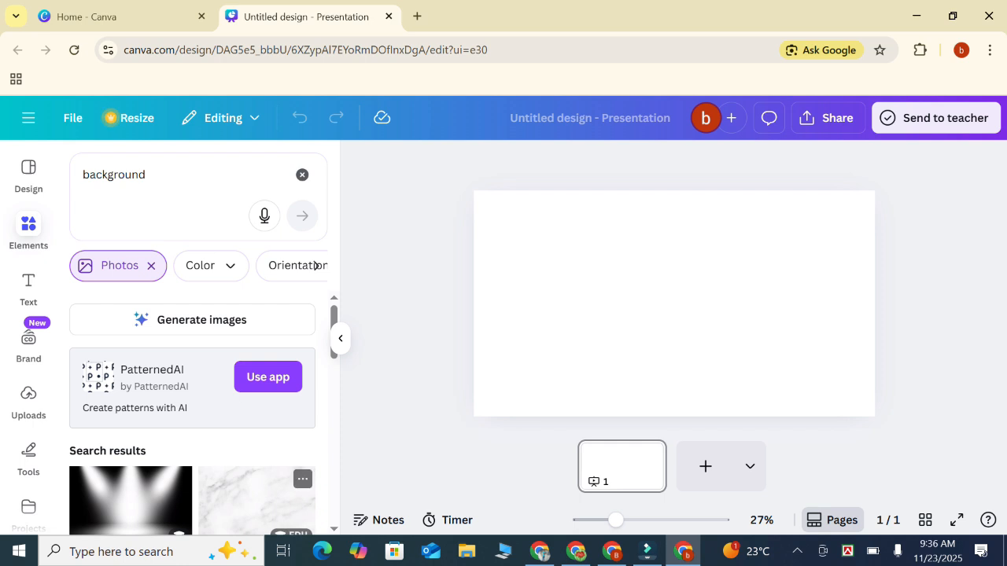
Browse the background photos for a suitable image and check the available color filter options
scroll(260, 472, down, 2)
scroll(259, 472, down, 3)
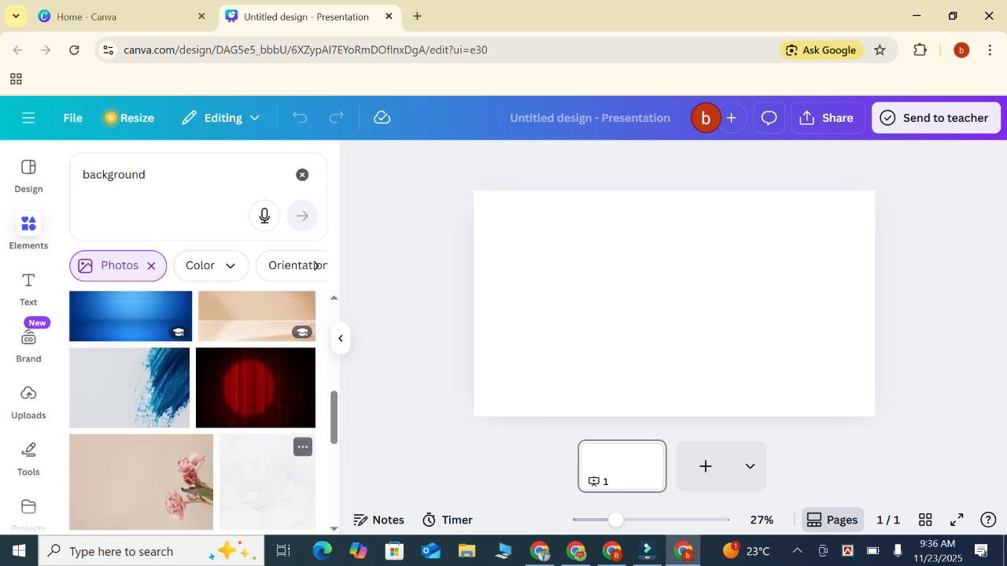
scroll(259, 472, down, 2)
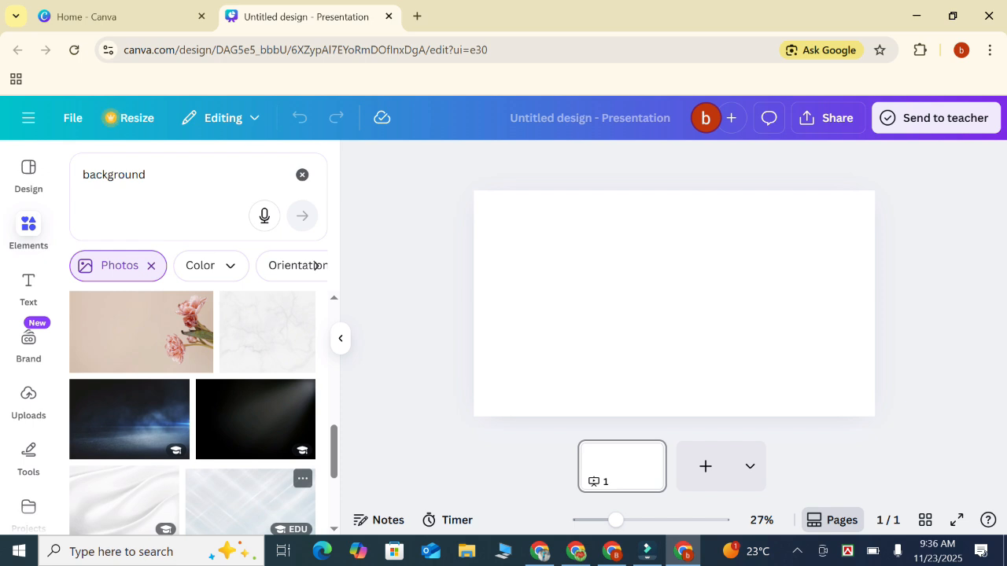
scroll(259, 472, down, 2)
scroll(260, 472, down, 2)
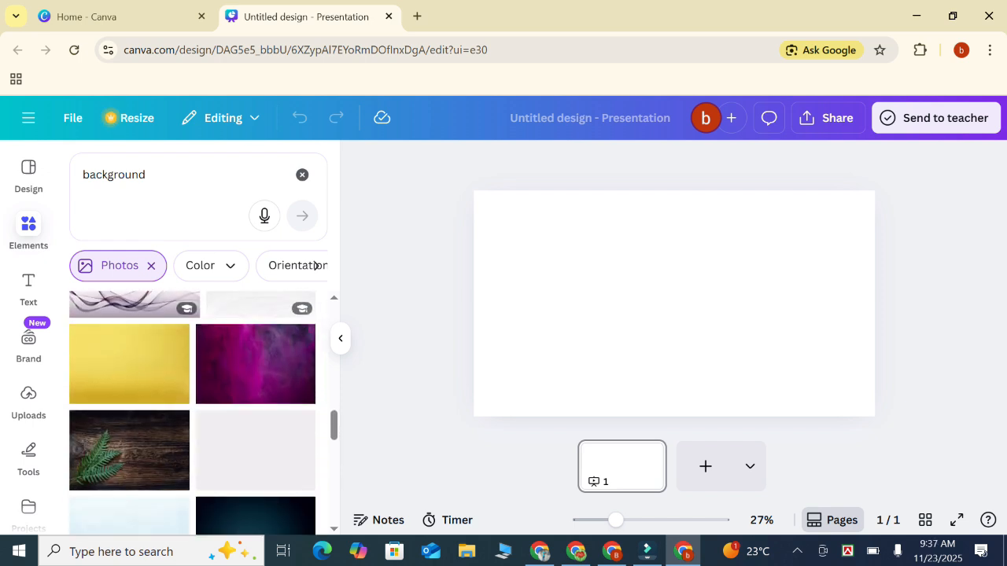
scroll(193, 413, down, 3)
scroll(193, 413, down, 2)
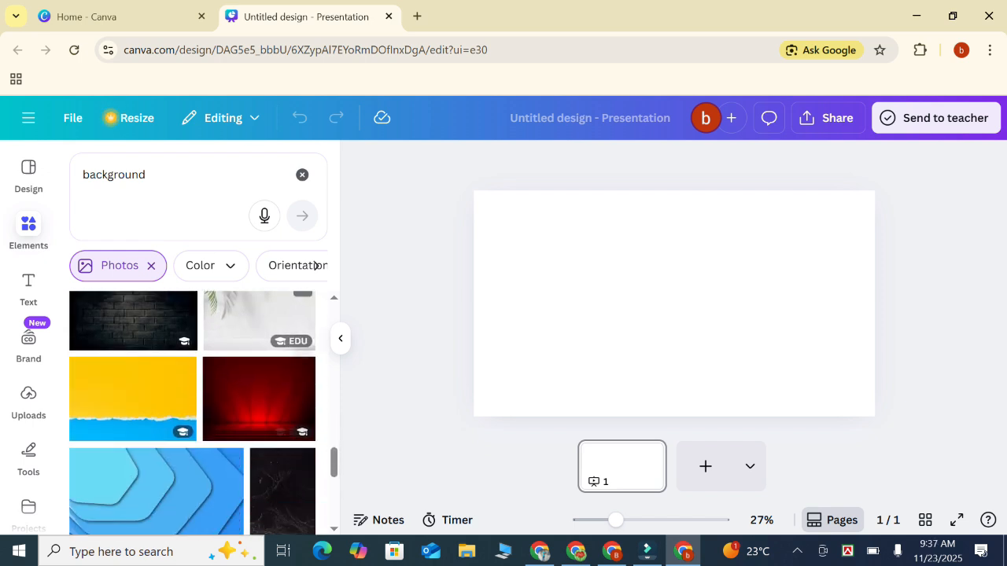
scroll(193, 413, down, 1)
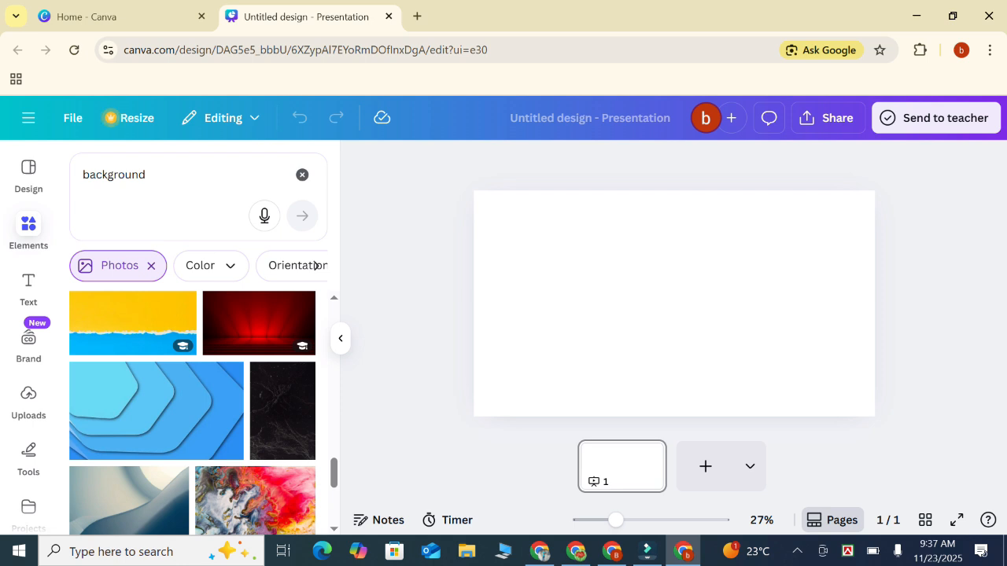
scroll(260, 464, down, 2)
scroll(260, 464, down, 1)
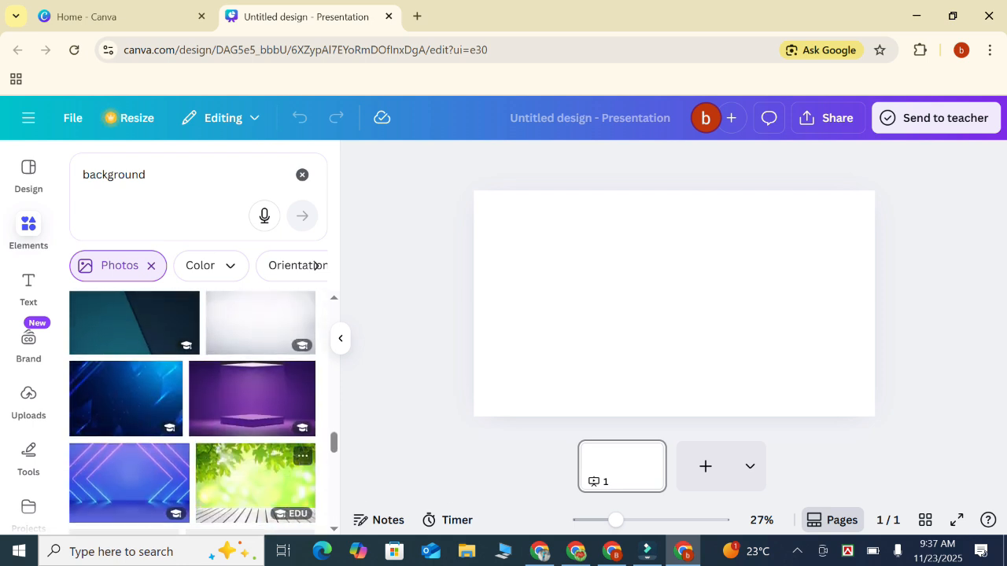
scroll(260, 464, down, 2)
scroll(259, 464, down, 3)
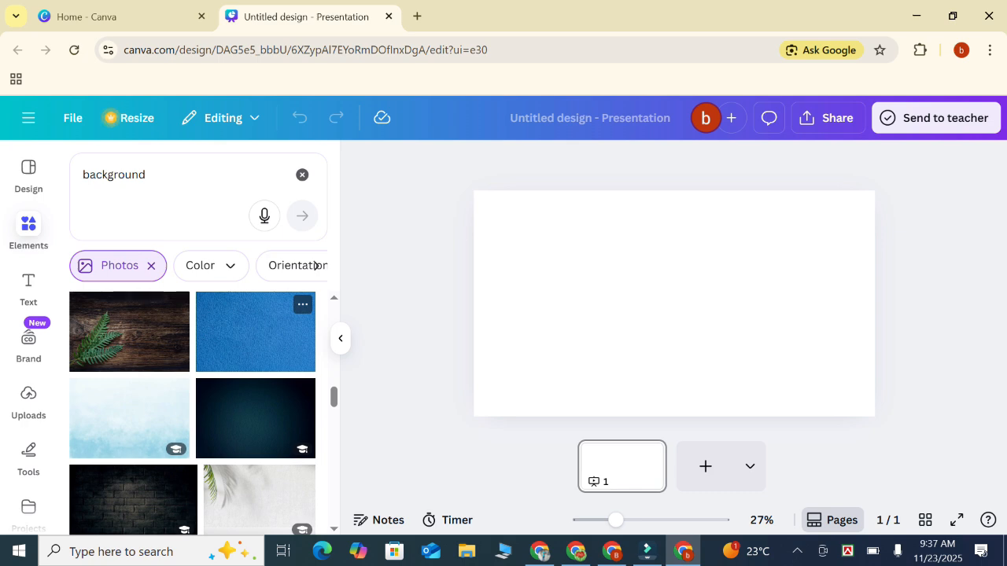
click(206, 265)
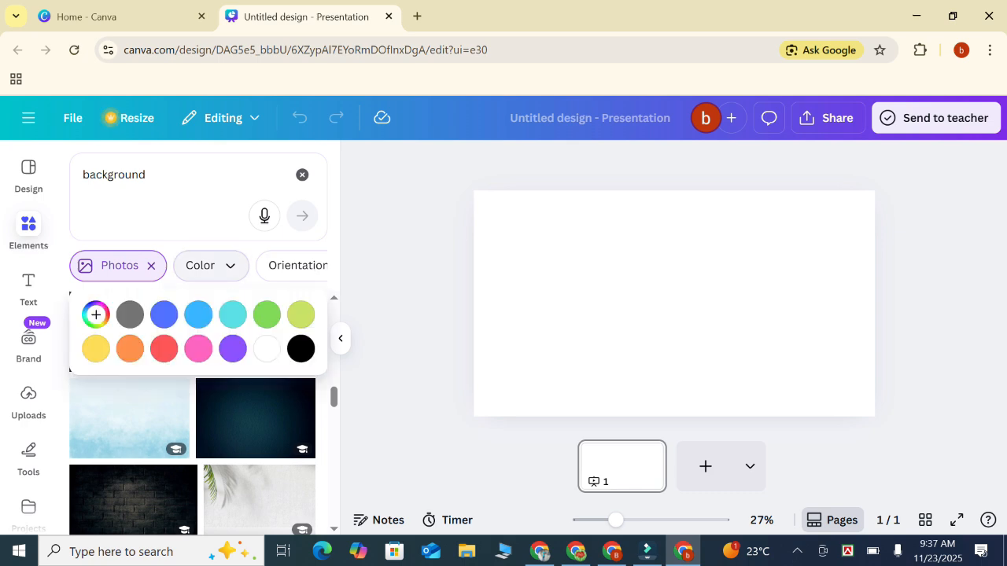
click(206, 265)
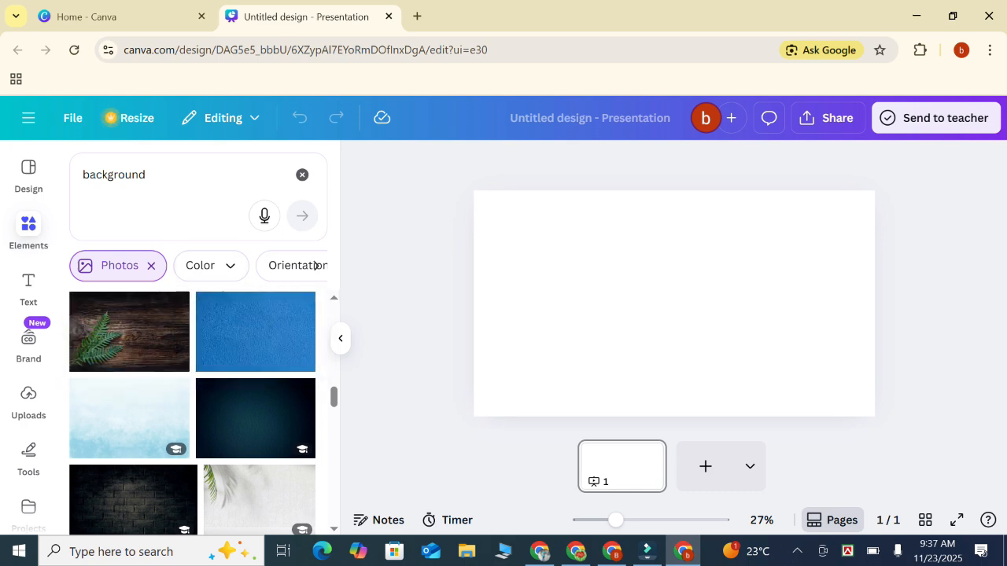
Change the photo search to "studio background" and look through the results
click(83, 175)
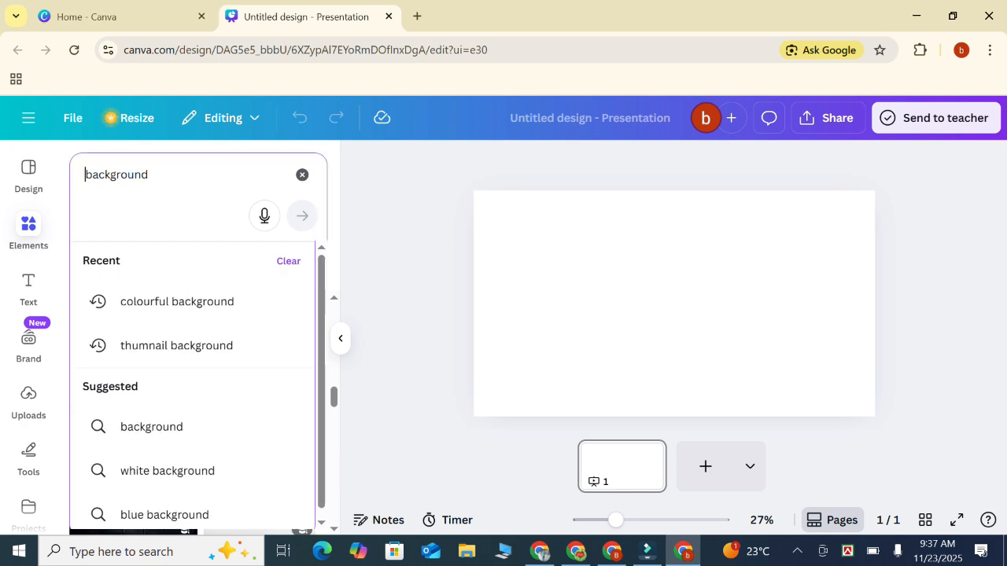
text(studi)
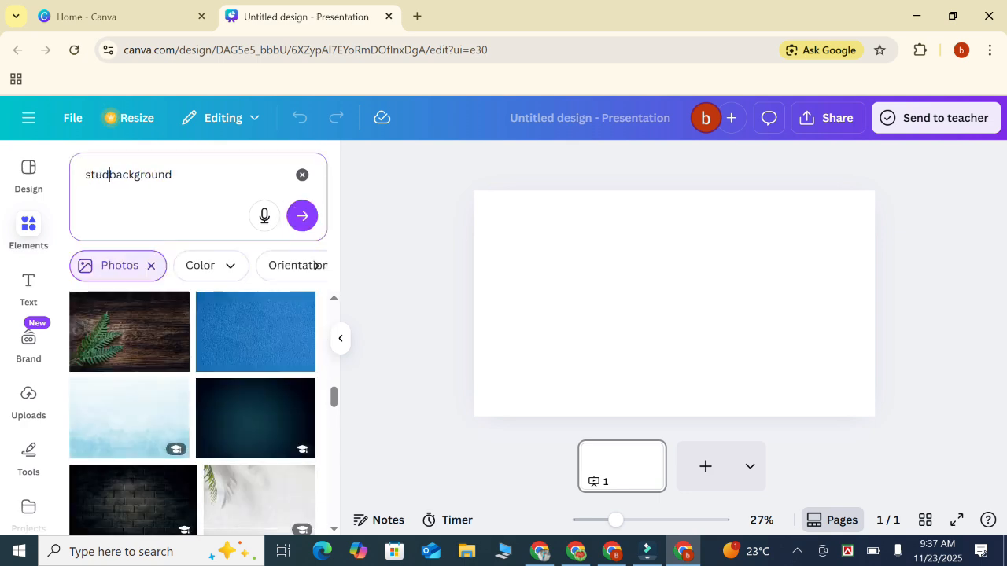
text(o)
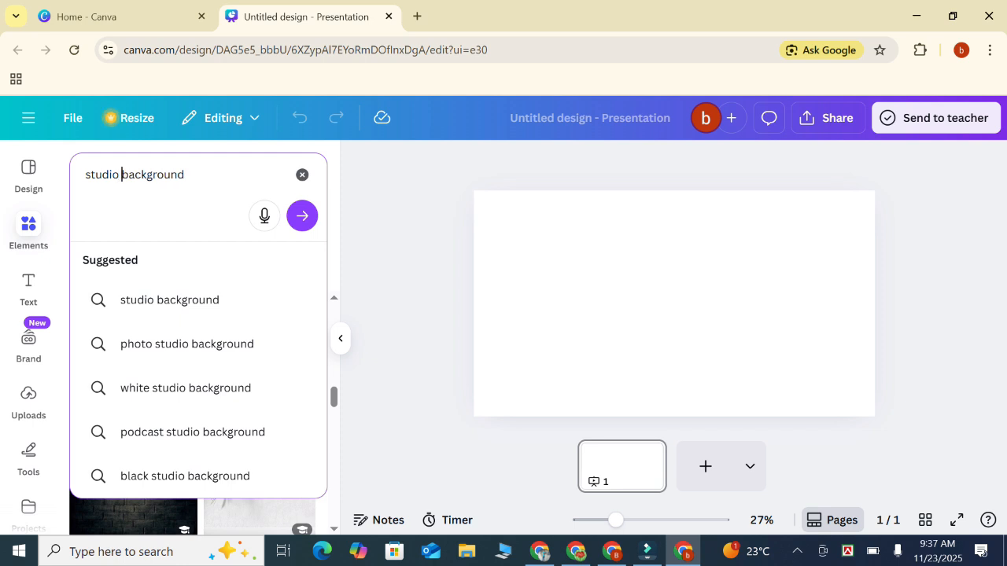
key(Return)
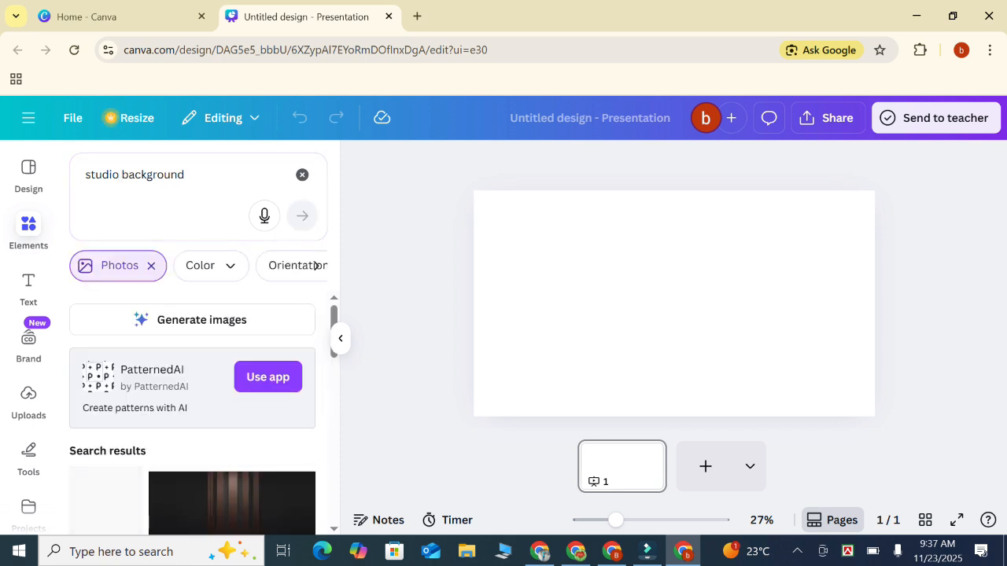
scroll(260, 369, down, 3)
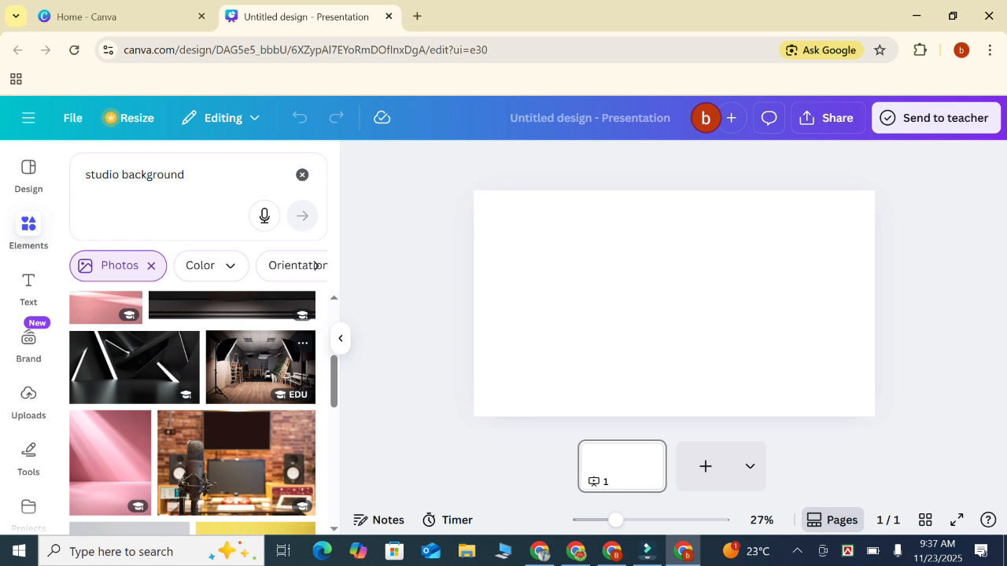
Look through the studio background photos for an image suitable as the page background
scroll(260, 480, down, 1)
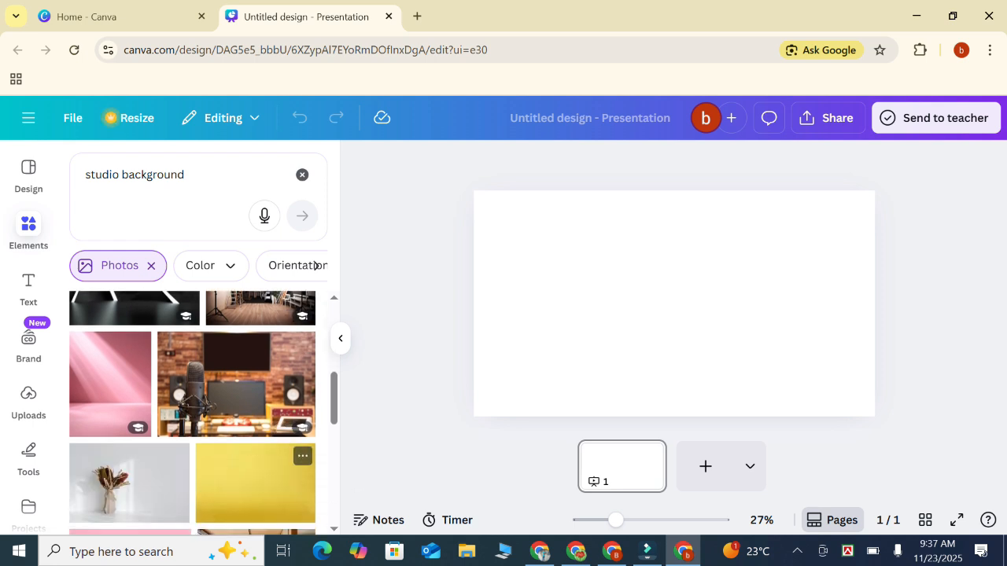
scroll(260, 448, down, 2)
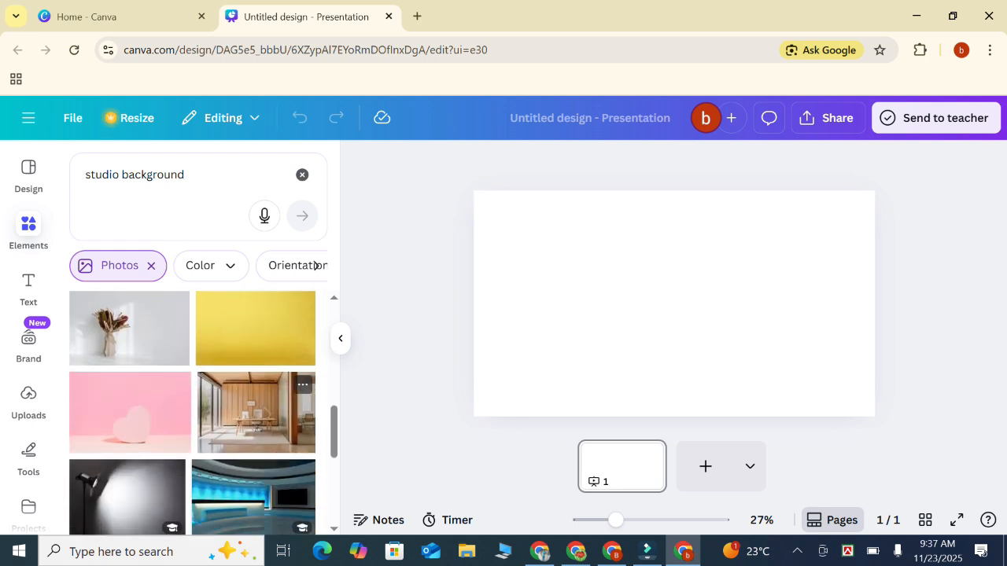
scroll(267, 417, down, 3)
scroll(268, 417, down, 3)
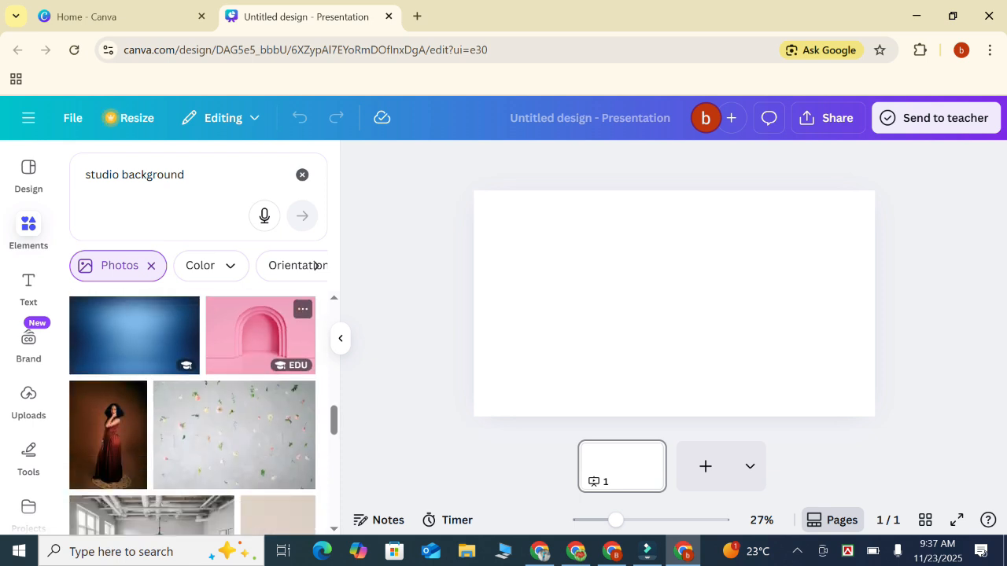
scroll(267, 417, down, 5)
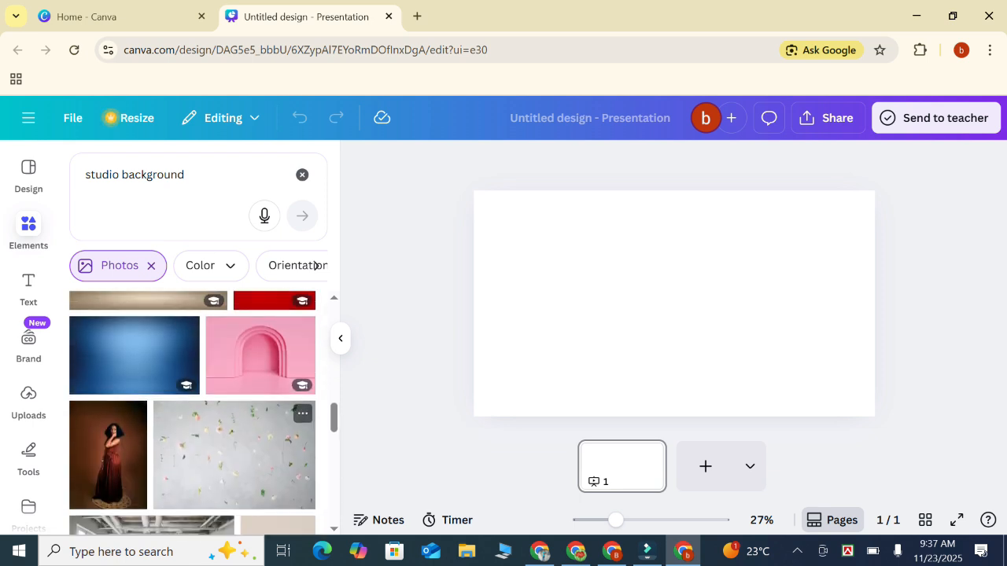
scroll(268, 417, up, 5)
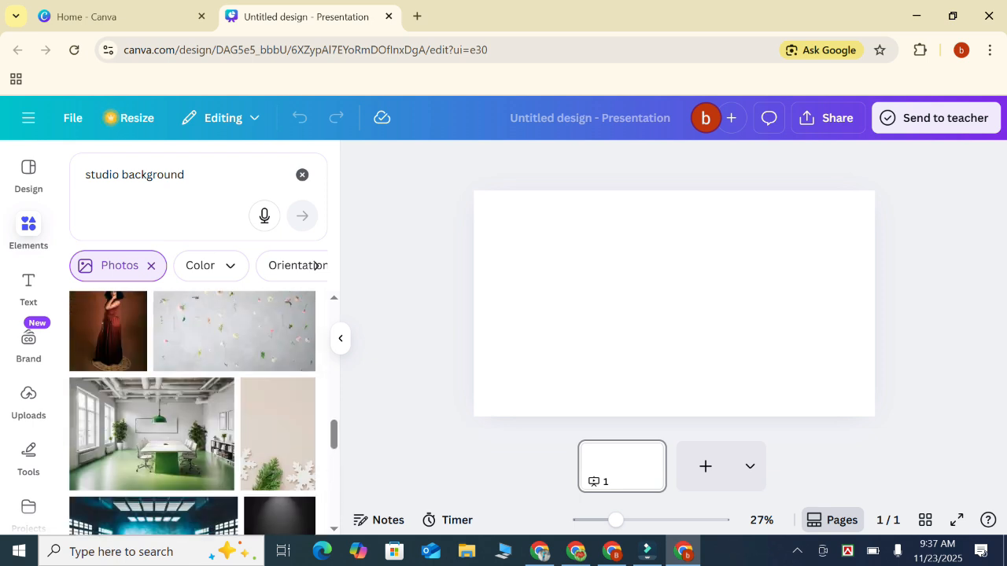
scroll(267, 417, up, 5)
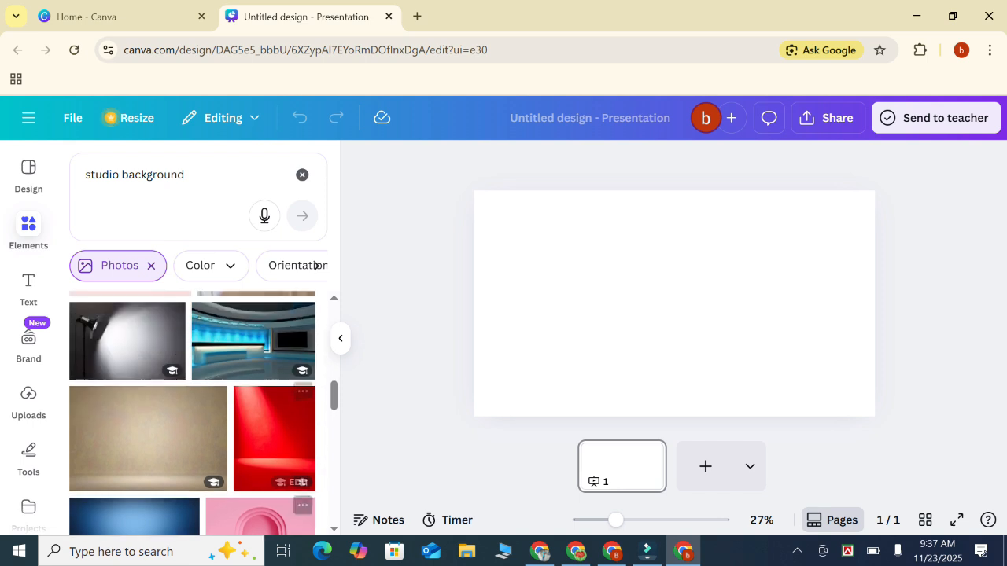
scroll(268, 417, up, 3)
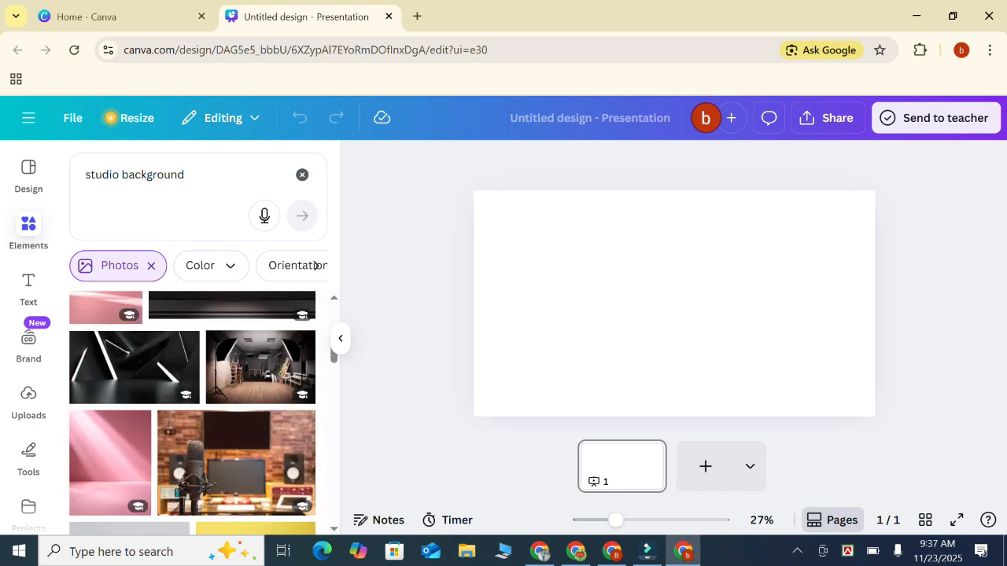
Add the recording studio photo with the microphone and brick wall, and stretch it to cover the whole page
click(236, 462)
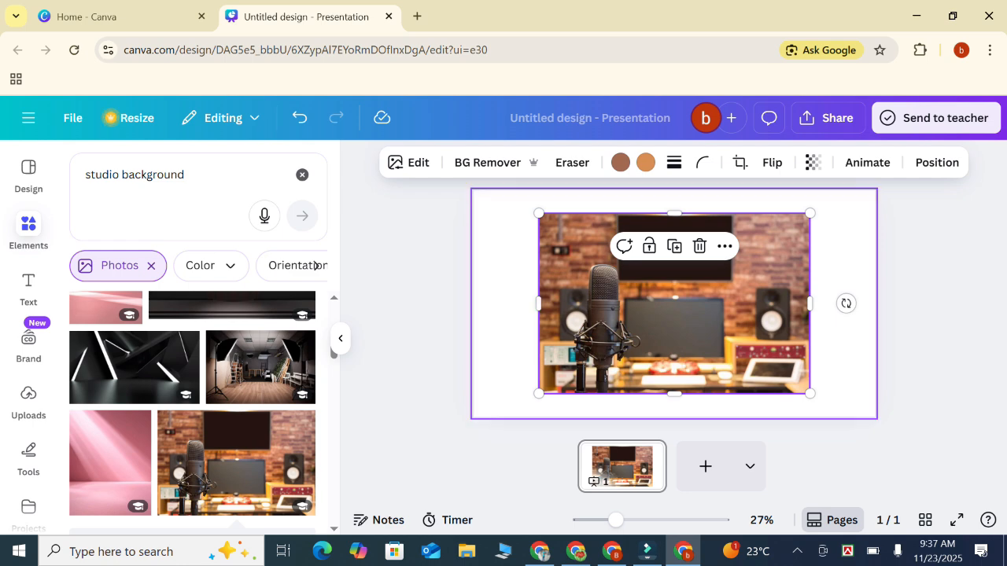
drag(539, 303, 474, 303)
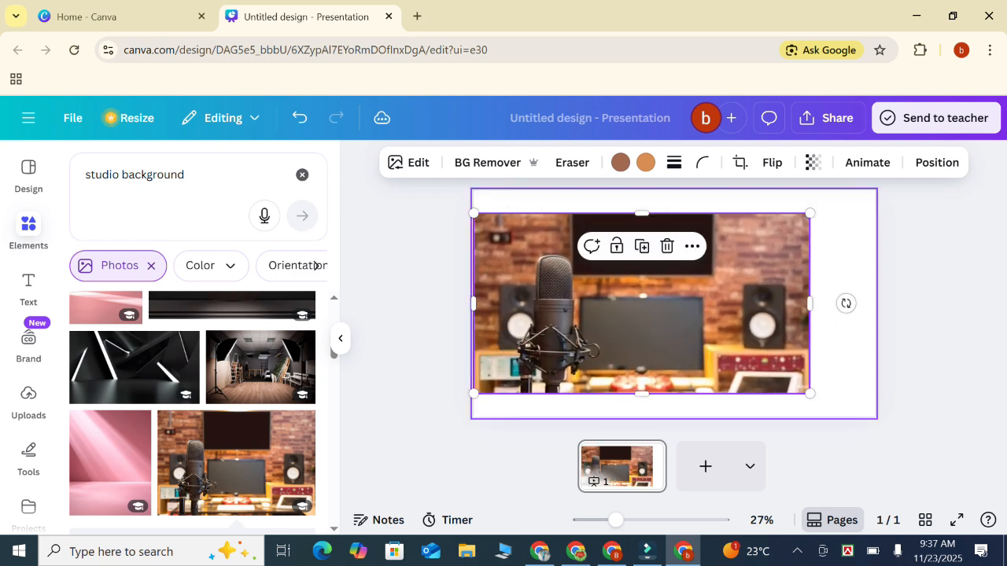
drag(809, 303, 875, 303)
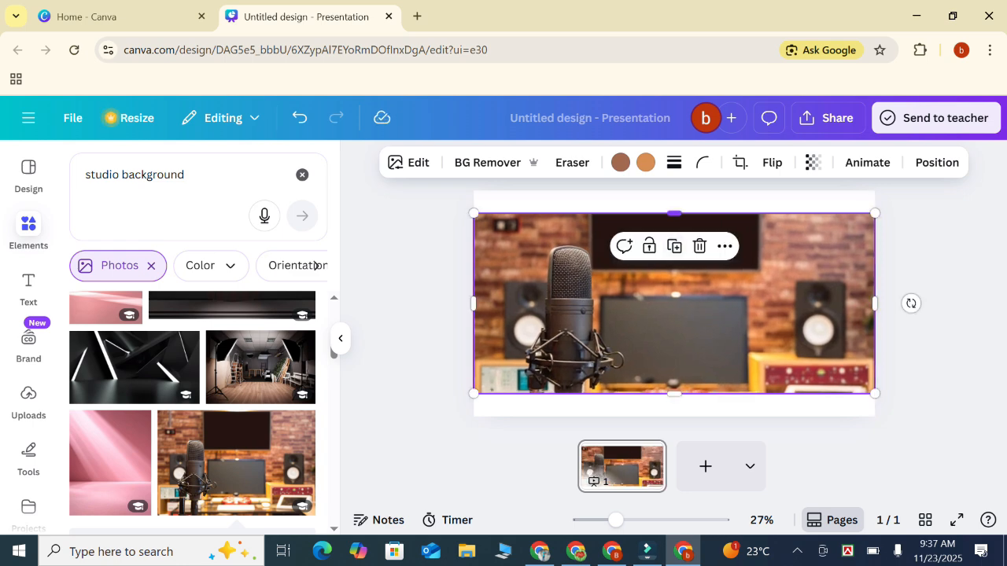
drag(673, 213, 673, 191)
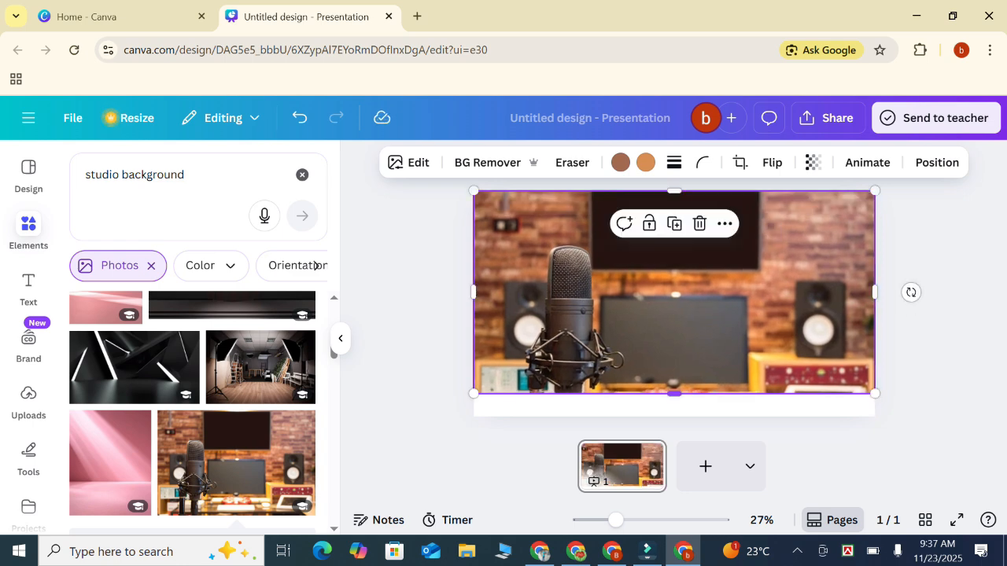
drag(673, 393, 673, 415)
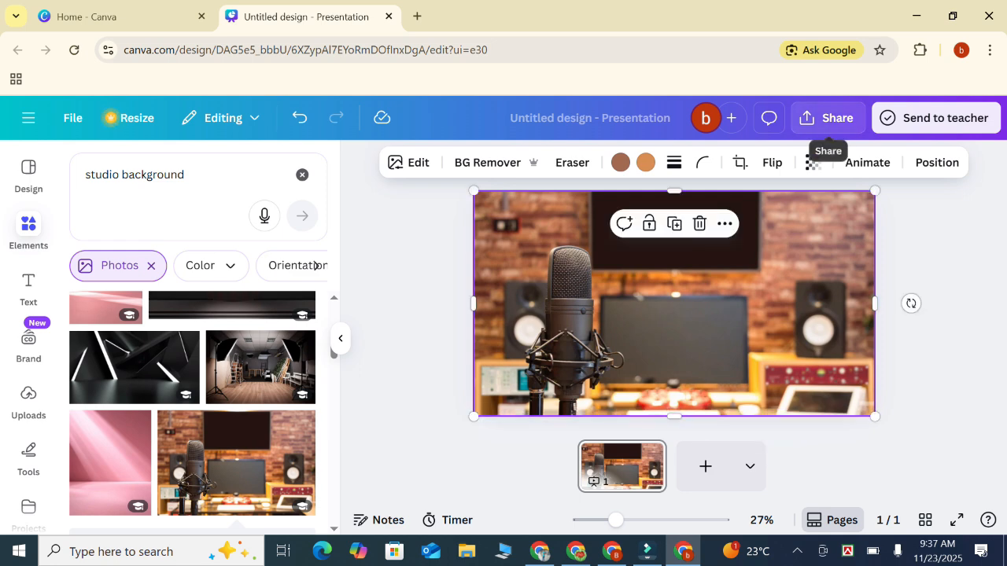
Try to download the design as a PNG at 1,920 × 1,080 px
click(826, 118)
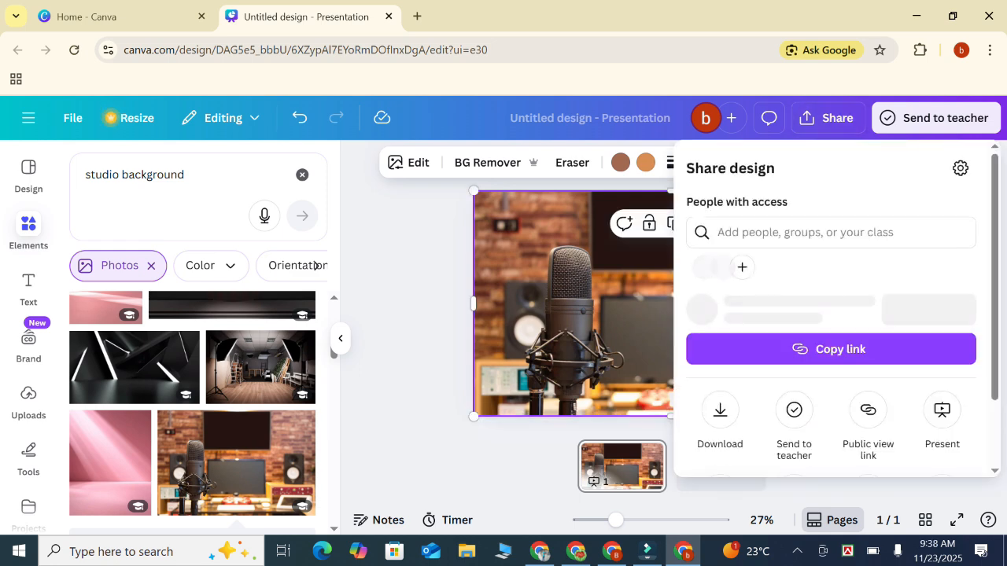
click(720, 405)
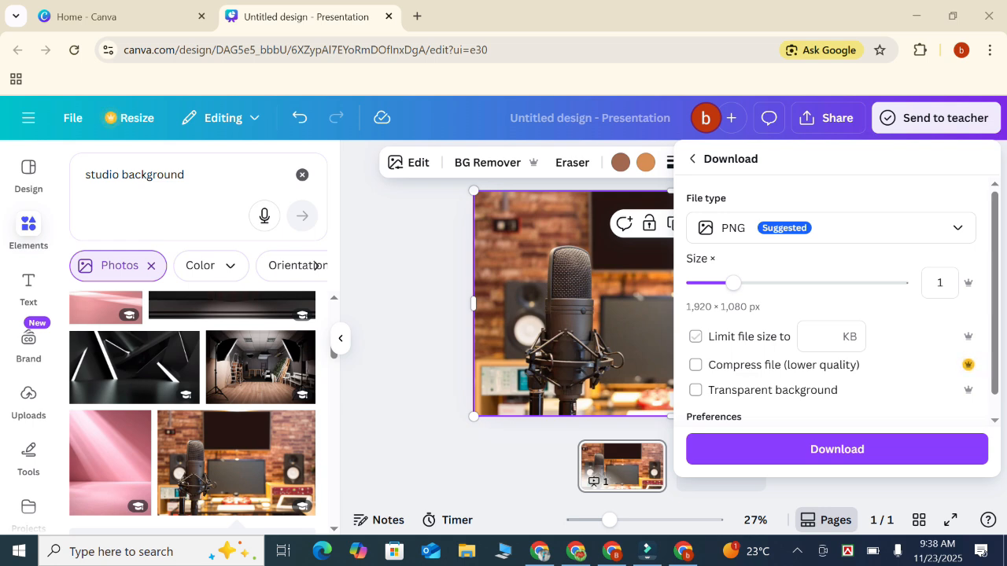
click(838, 449)
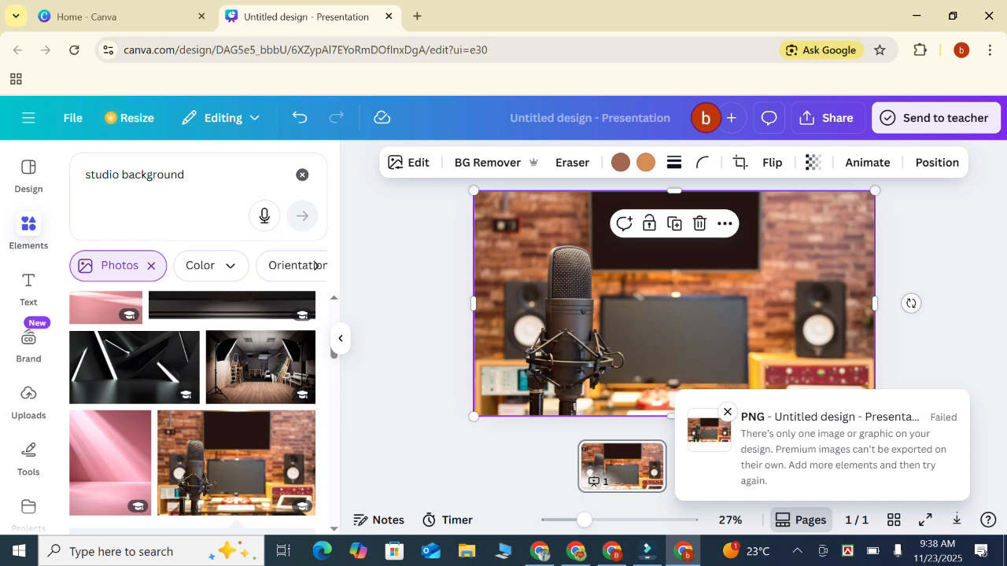
scroll(193, 413, down, 3)
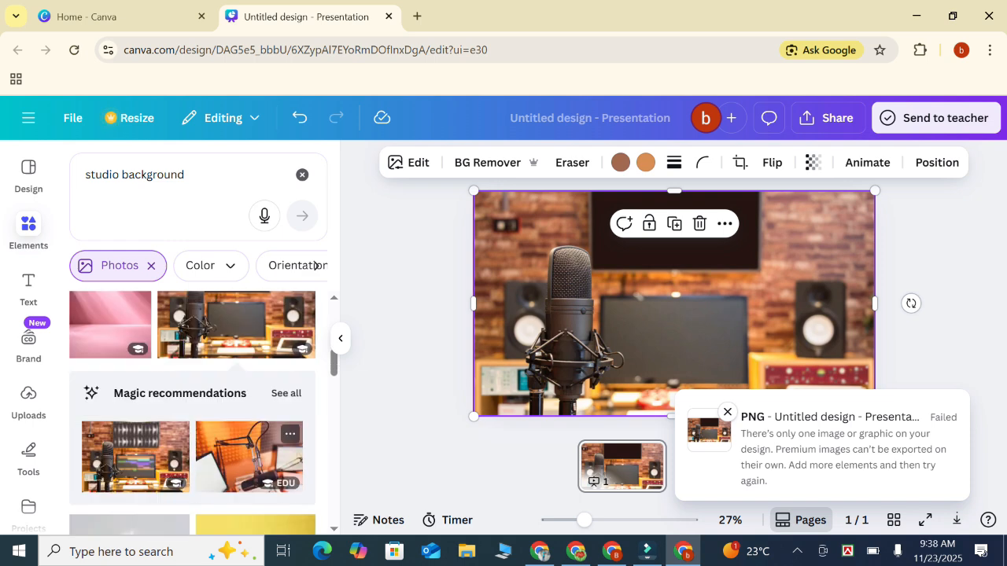
scroll(250, 466, up, 4)
scroll(249, 466, down, 5)
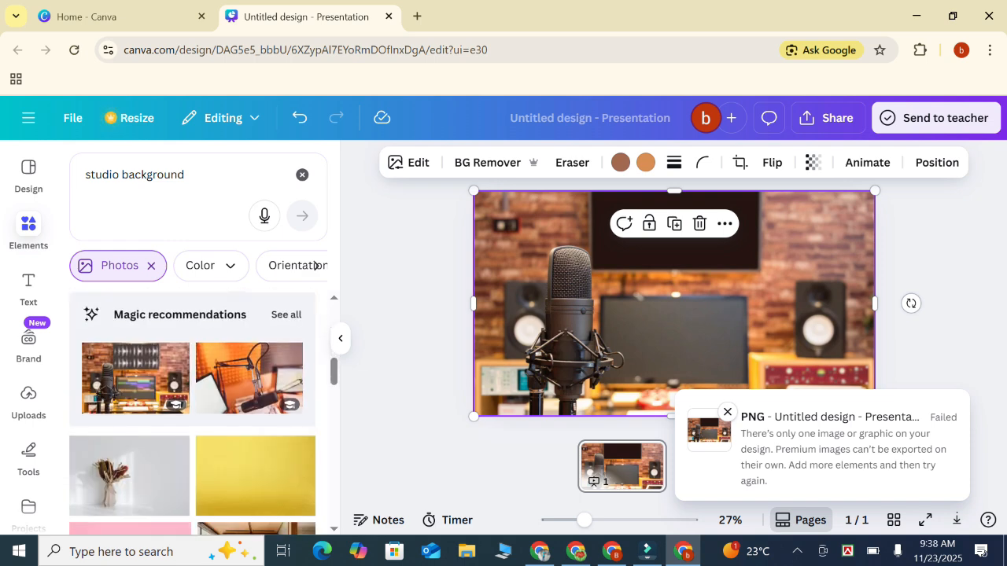
Try to download the design with the file type changed to JPG
click(826, 118)
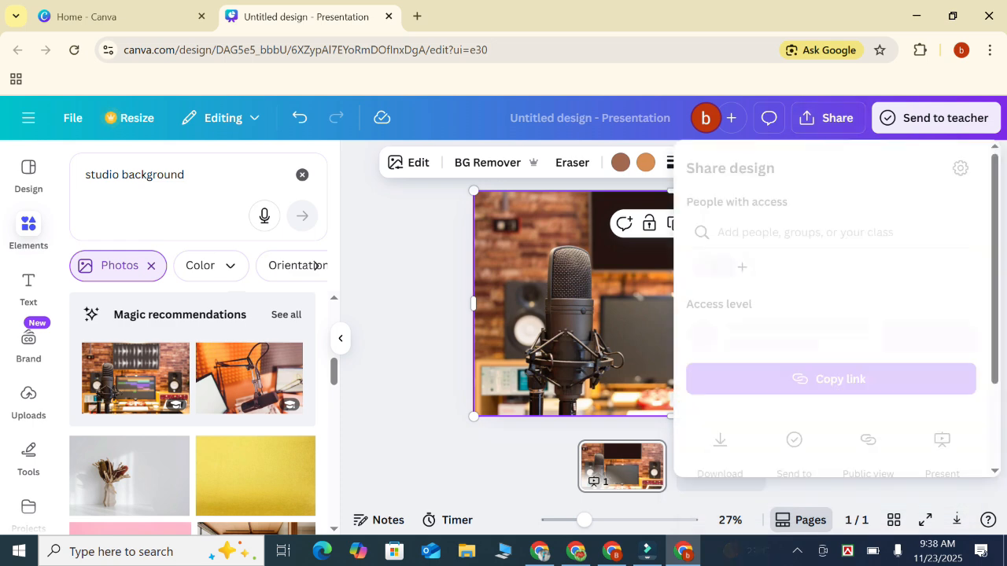
click(720, 440)
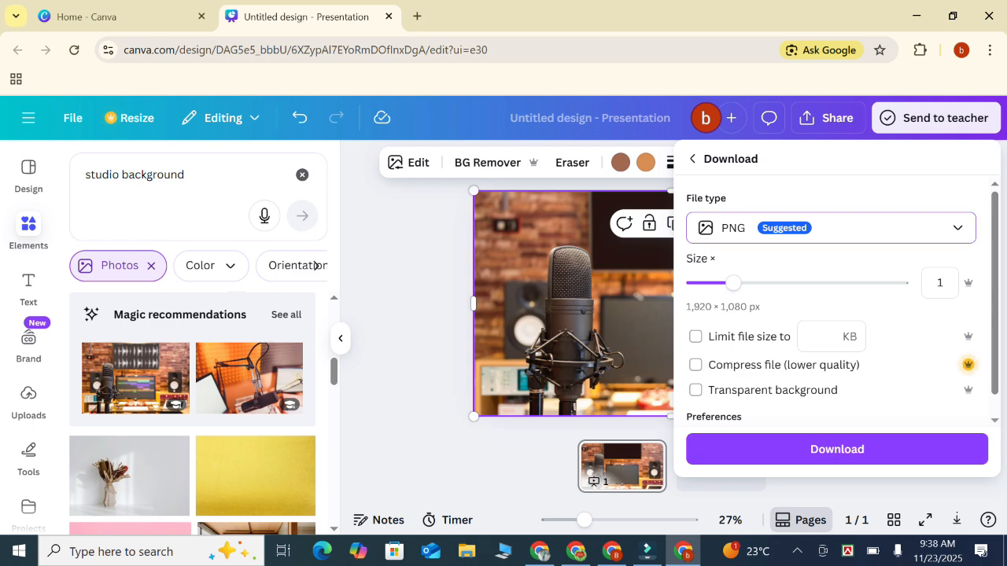
click(830, 227)
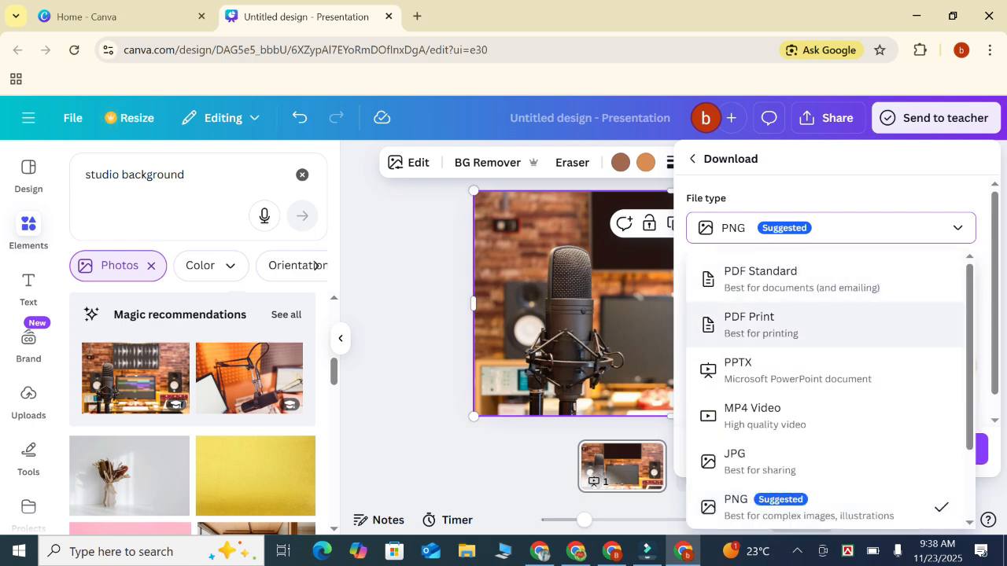
scroll(826, 386, down, 2)
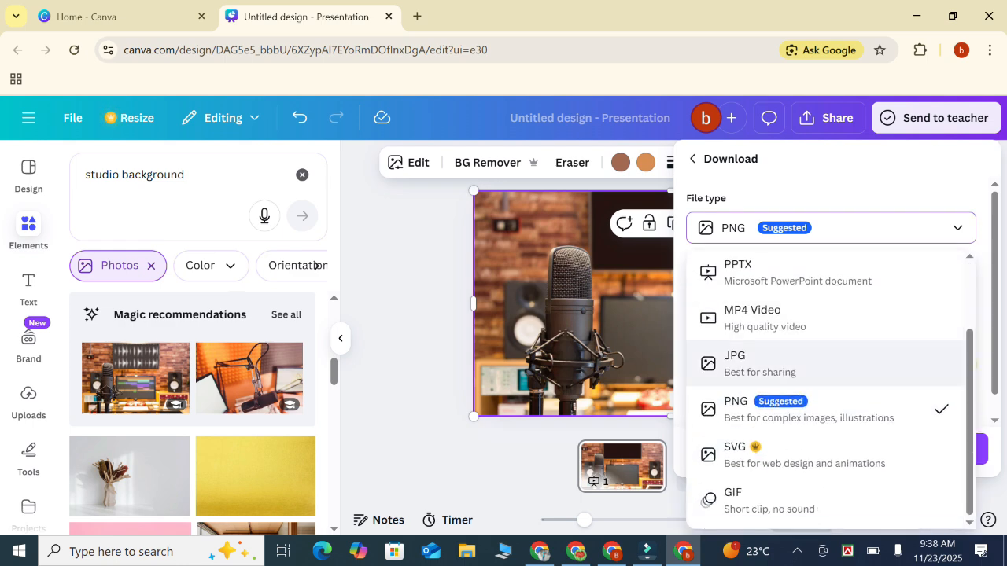
click(756, 356)
click(837, 449)
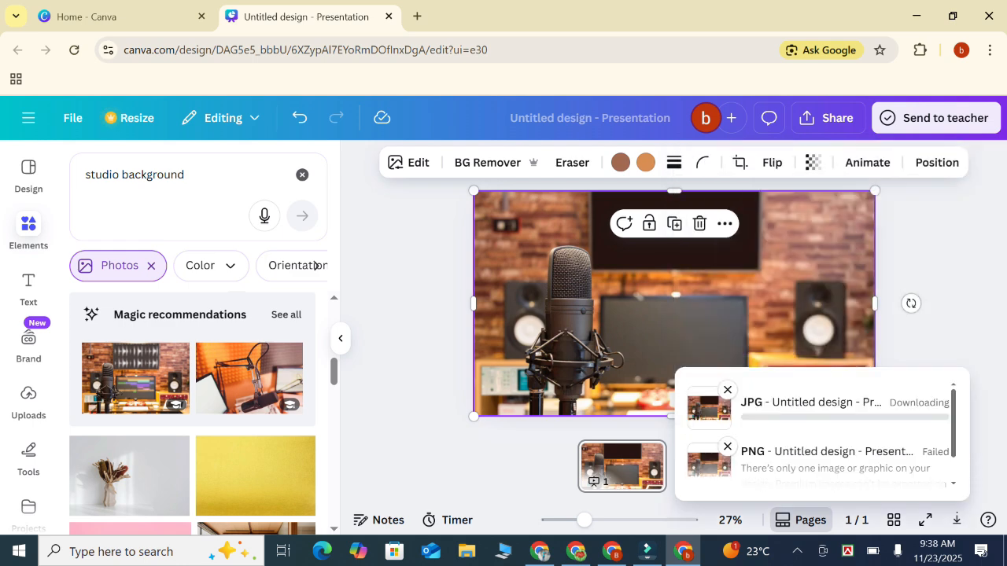
click(927, 346)
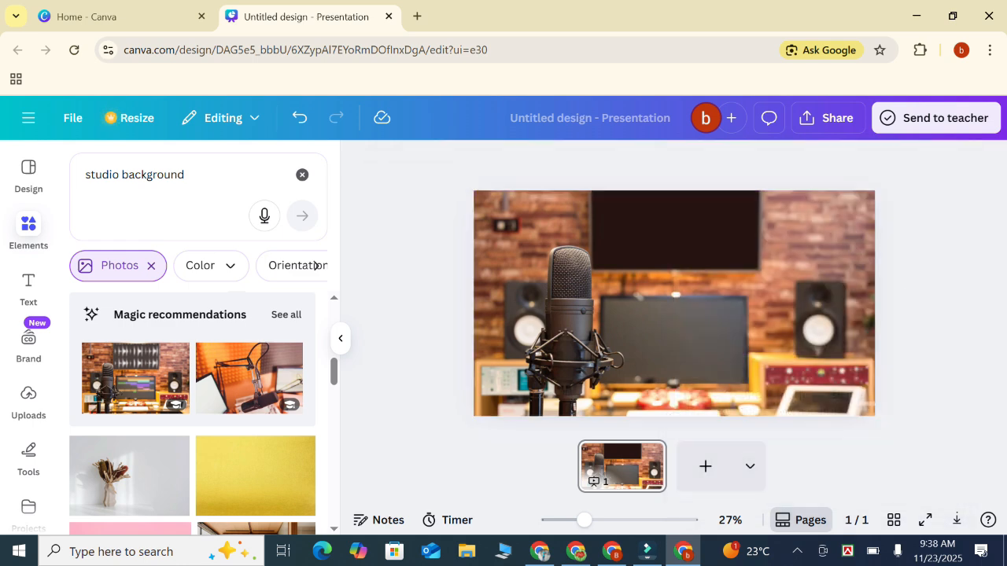
Delete the microphone studio photo from the page
click(700, 243)
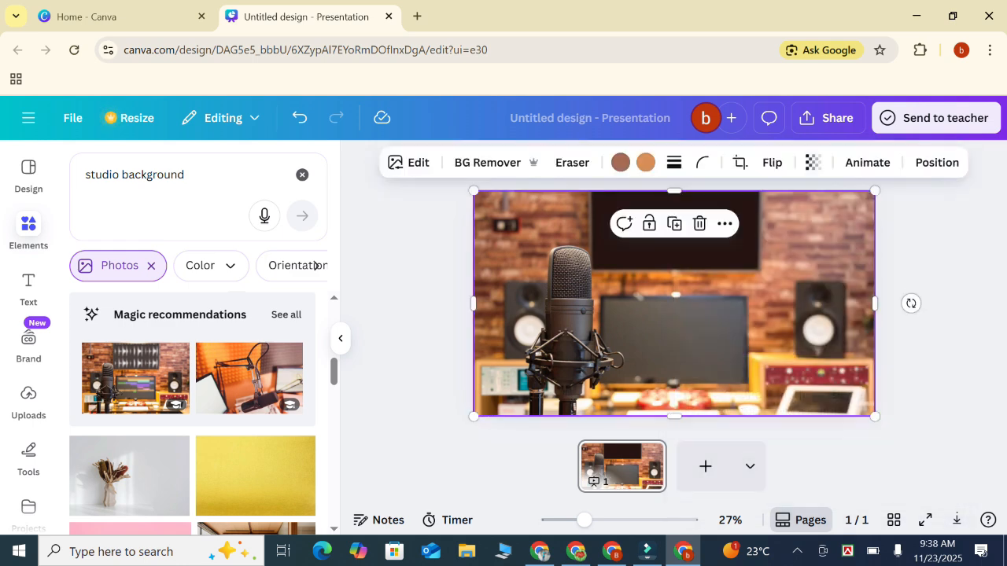
click(700, 224)
Look further through the studio background photos for a replacement image
scroll(189, 409, down, 2)
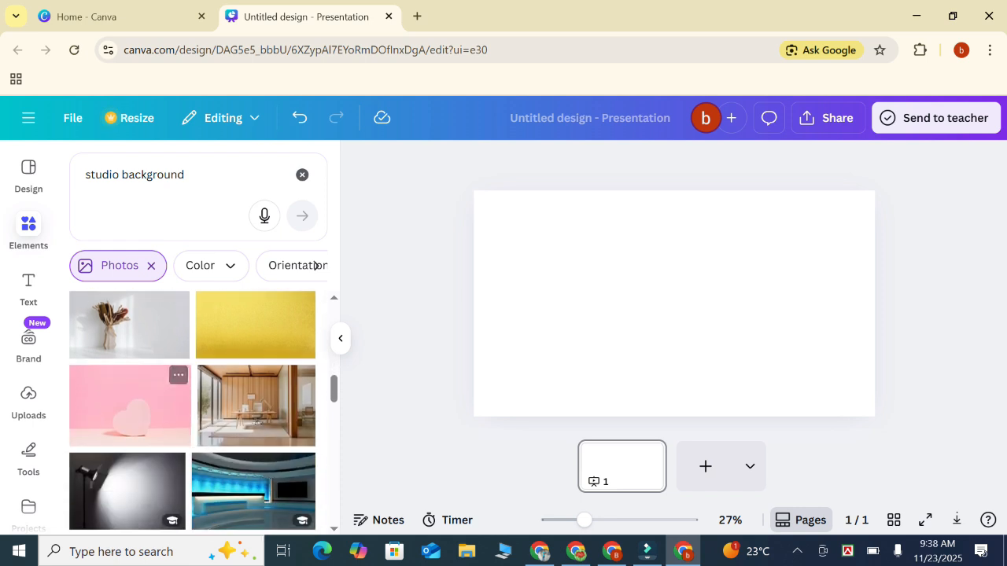
scroll(189, 409, down, 2)
scroll(192, 413, down, 5)
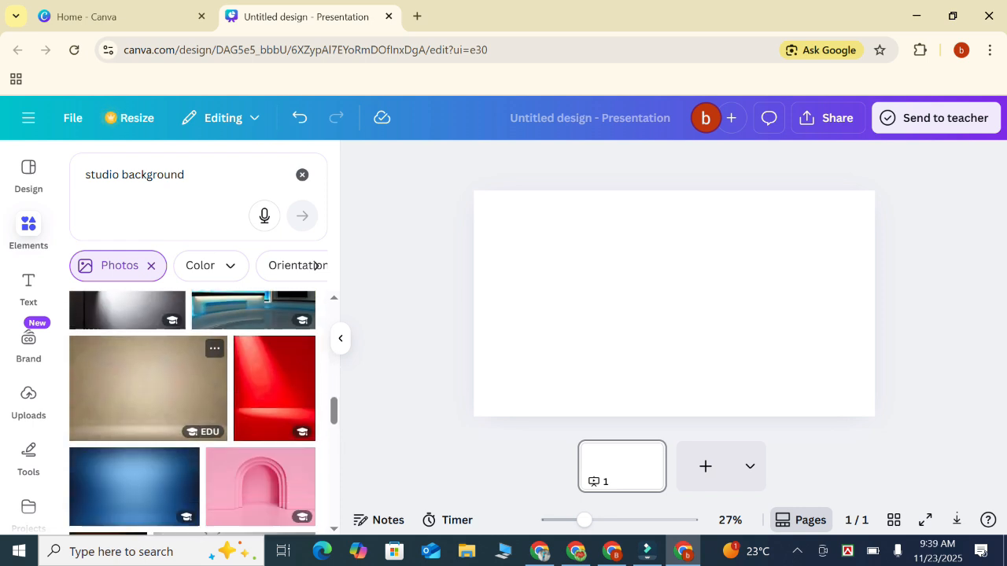
scroll(193, 412, up, 1)
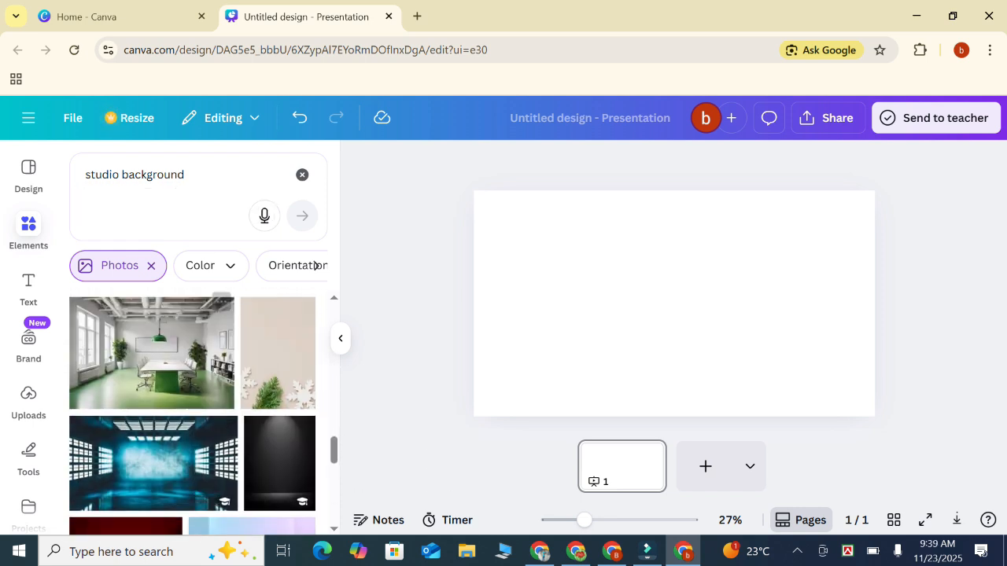
scroll(193, 393, down, 1)
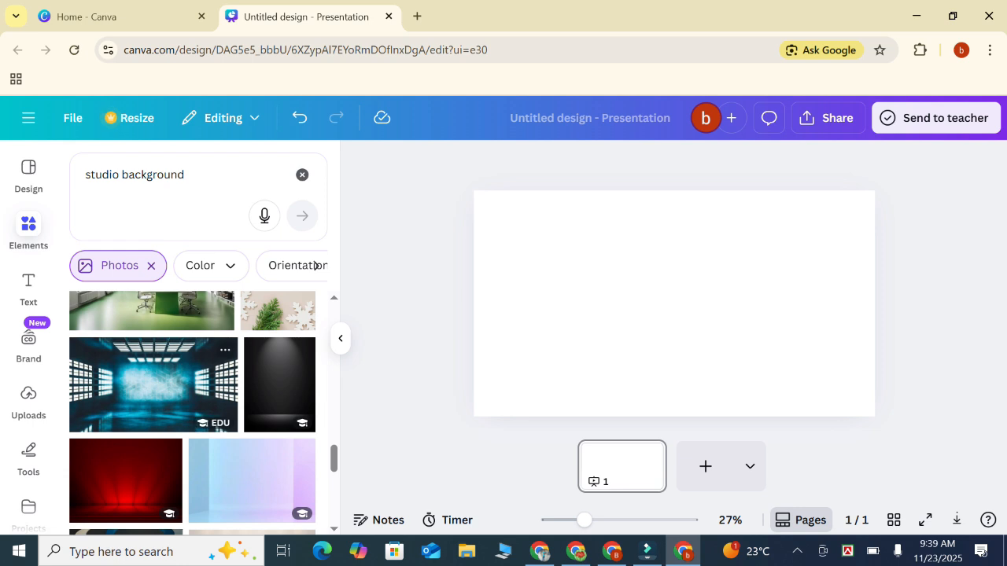
scroll(158, 394, down, 3)
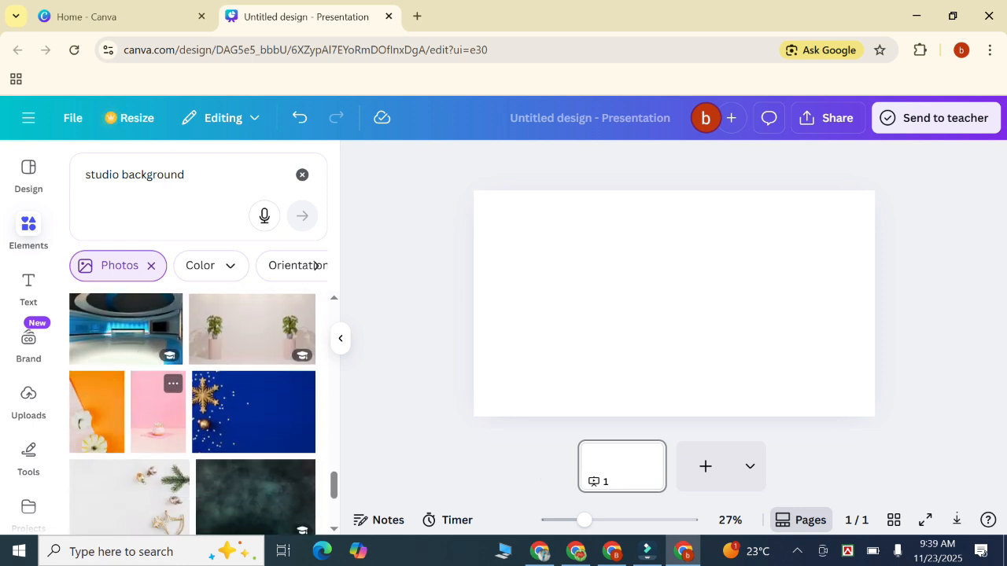
scroll(157, 393, down, 5)
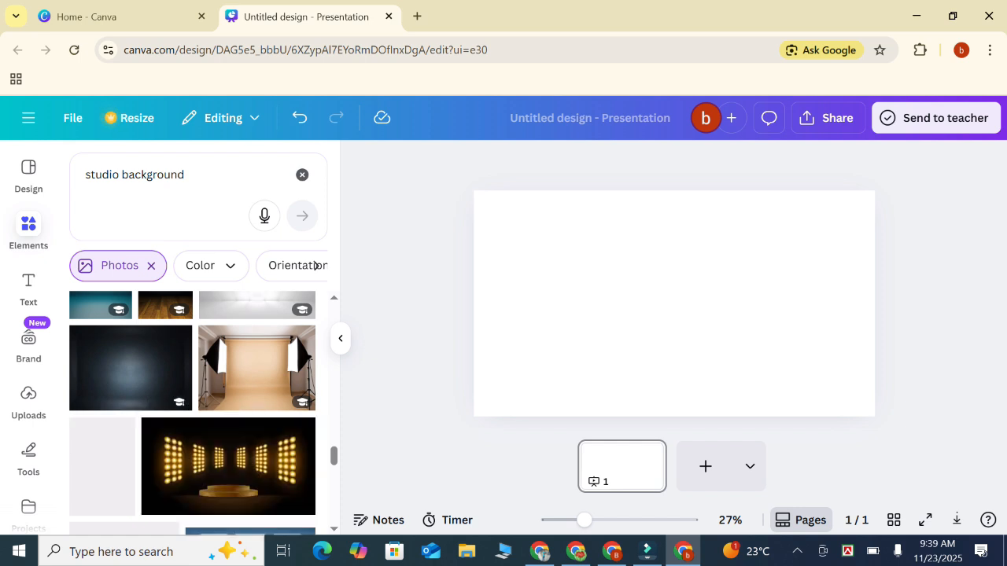
scroll(193, 402, down, 1)
scroll(192, 414, down, 4)
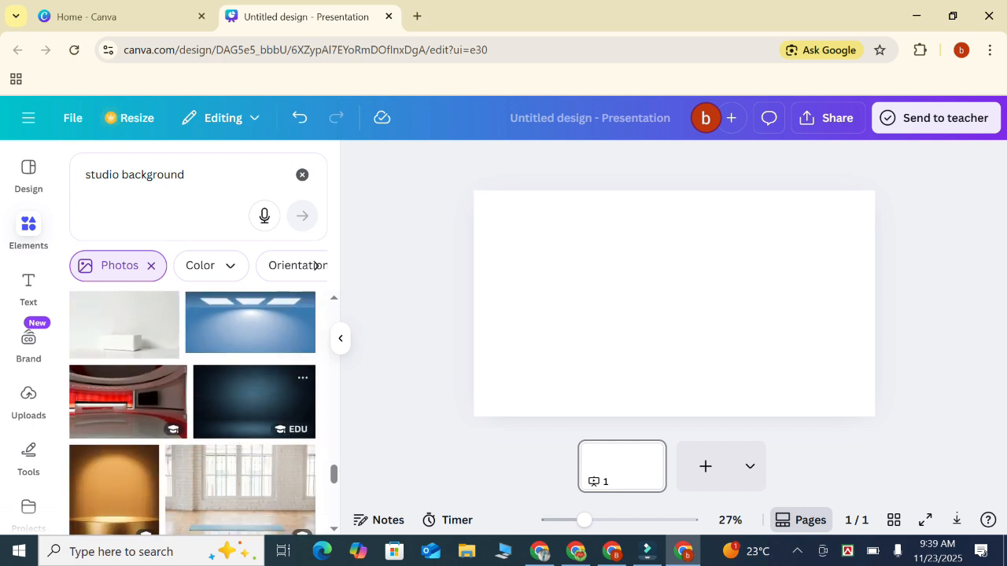
scroll(236, 441, up, 1)
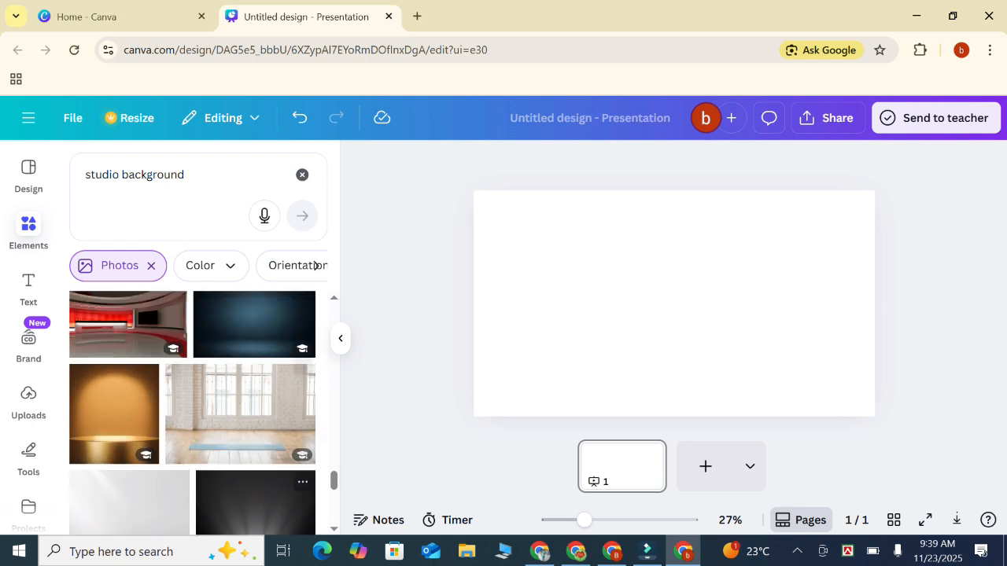
Add the red news studio photo to the page and enlarge it on all four sides to fill the page
click(126, 323)
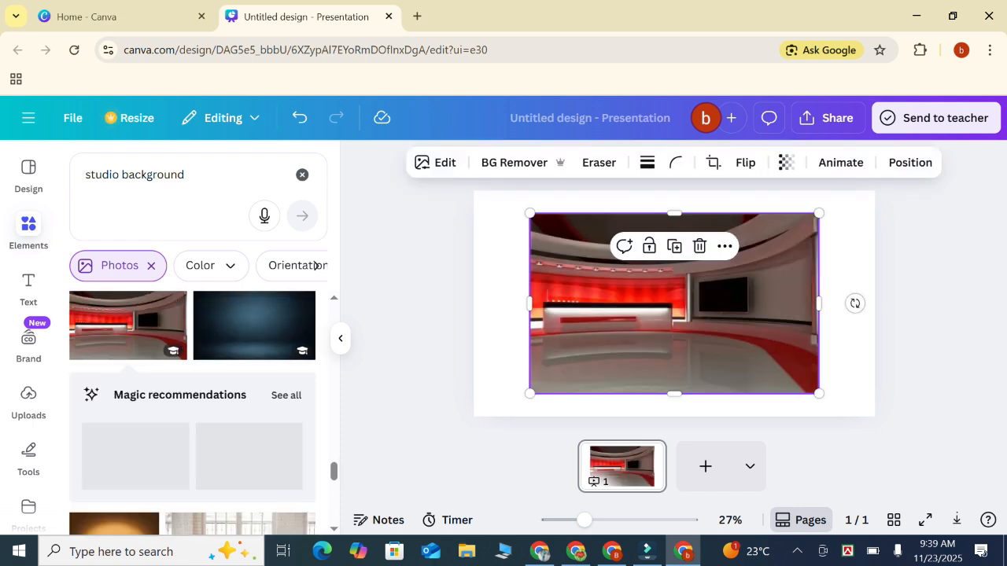
drag(529, 304, 473, 304)
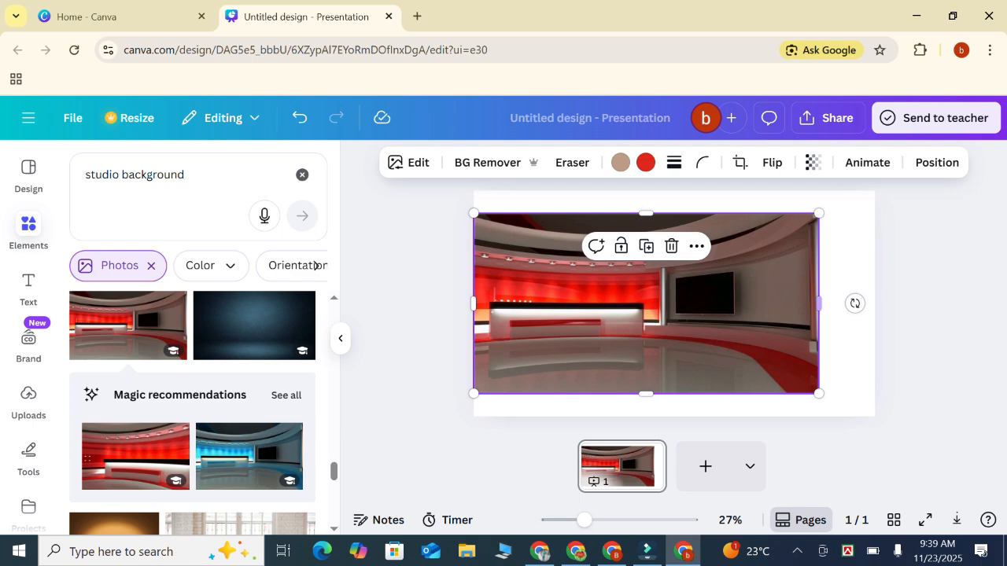
drag(819, 303, 875, 303)
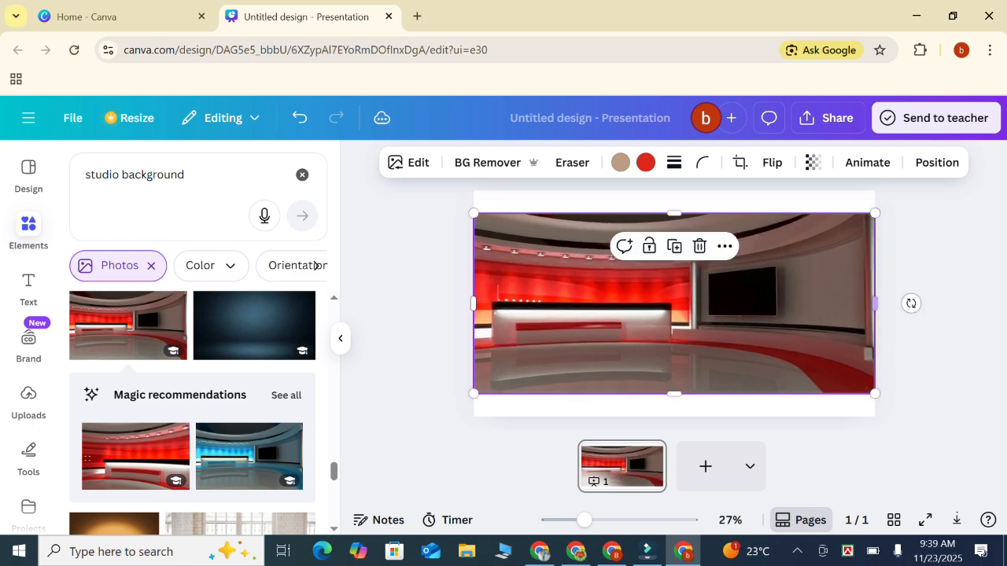
drag(674, 213, 674, 191)
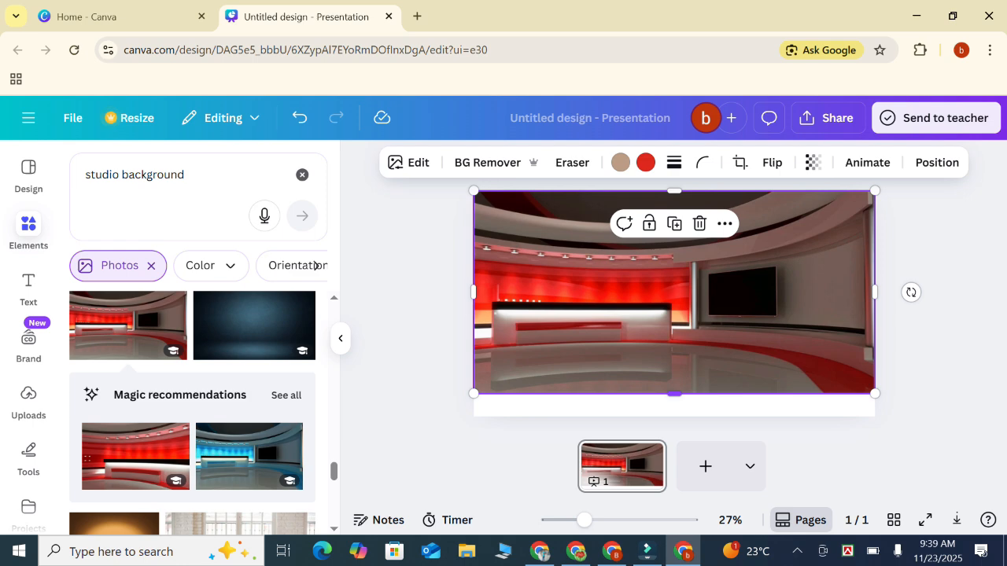
drag(674, 394, 675, 416)
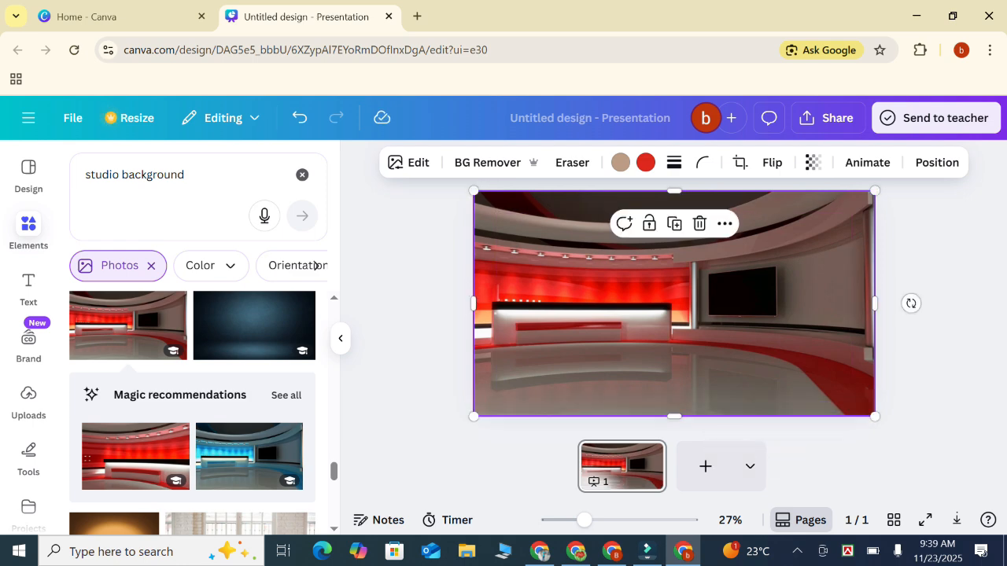
Try to download the red studio design as a JPG at 1,920 × 1,080 px with quality 80
click(826, 118)
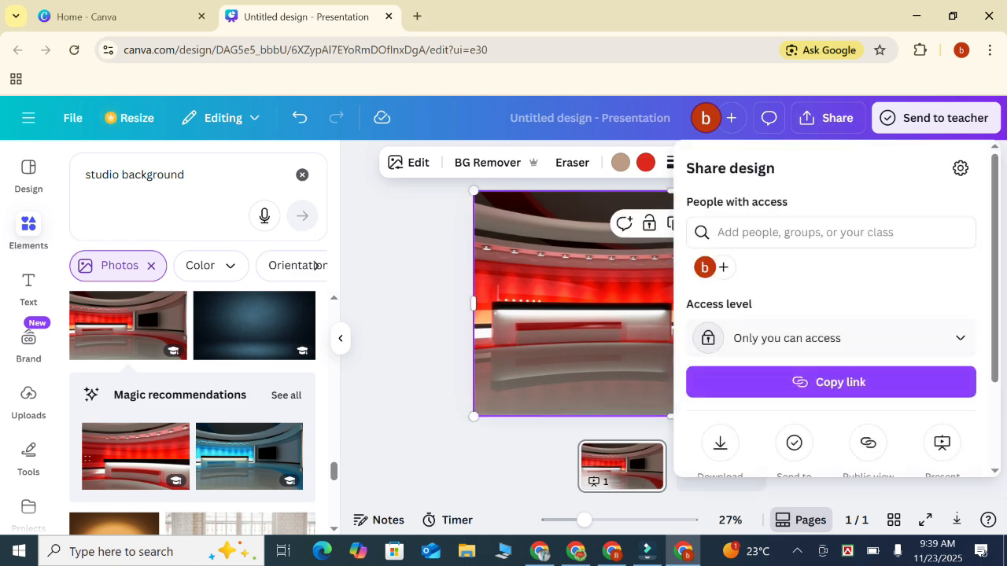
click(720, 443)
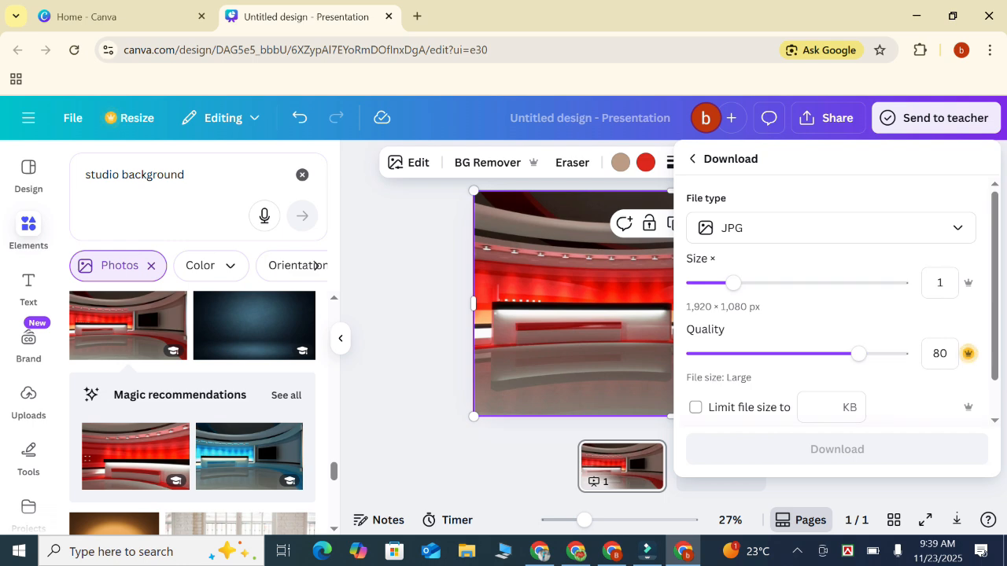
click(837, 449)
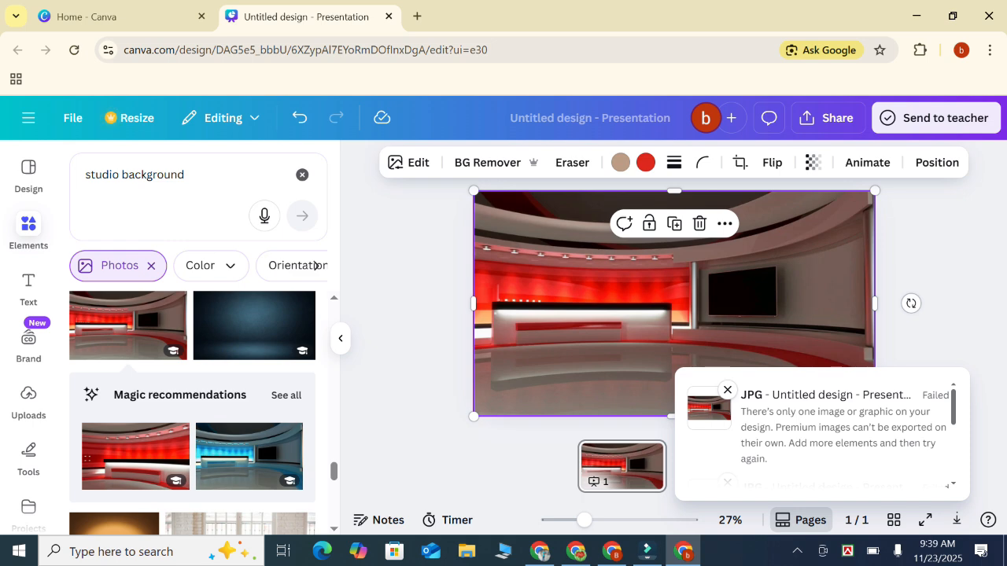
Replace the red news studio photo with the green wall photo showing window light and palm leaves
scroll(193, 413, down, 5)
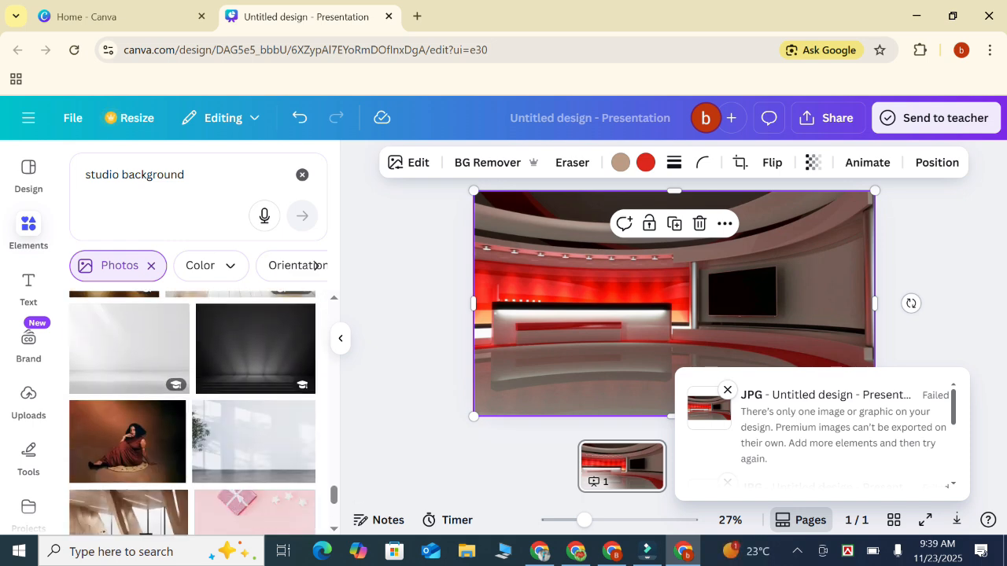
scroll(192, 413, down, 3)
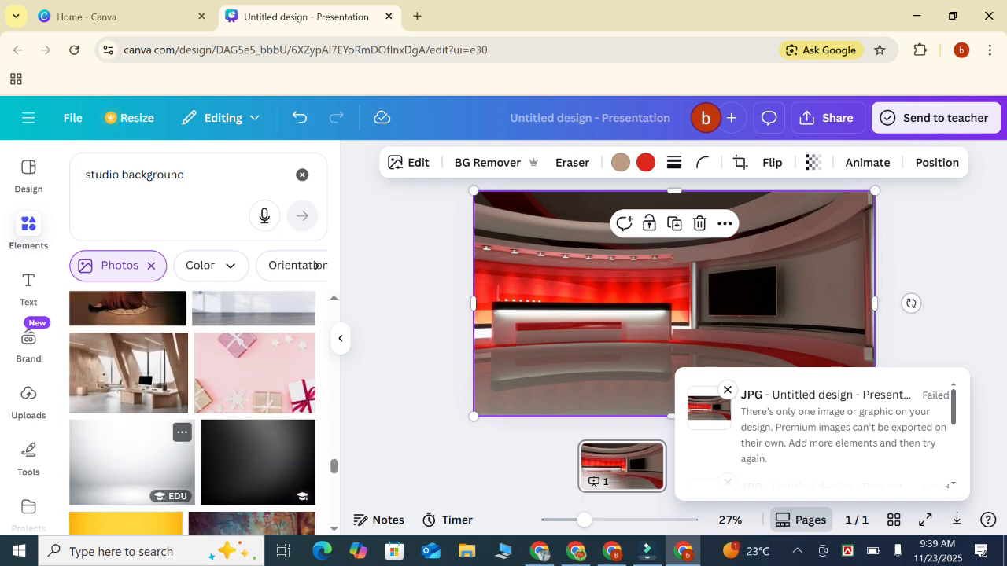
scroll(193, 409, down, 3)
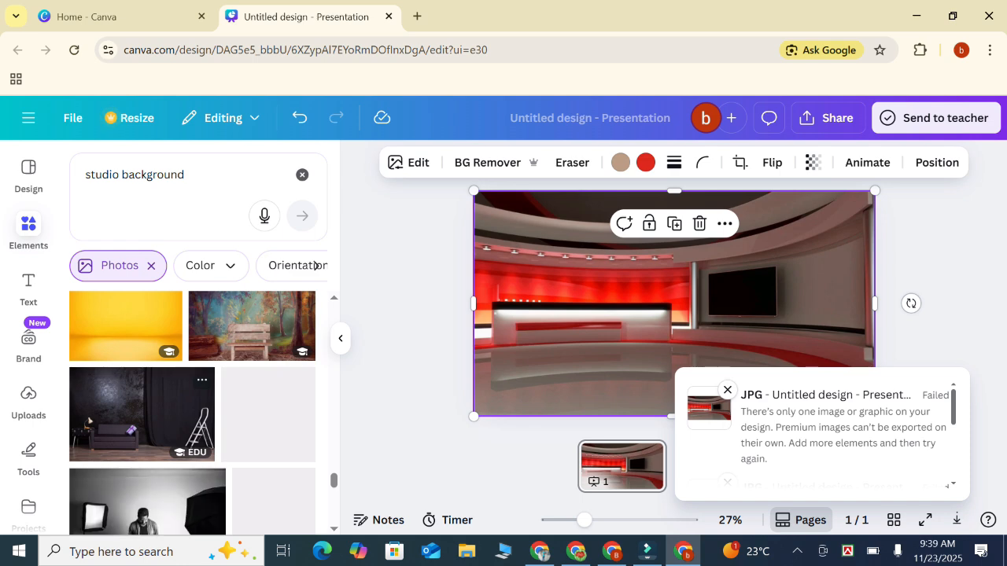
scroll(193, 413, down, 3)
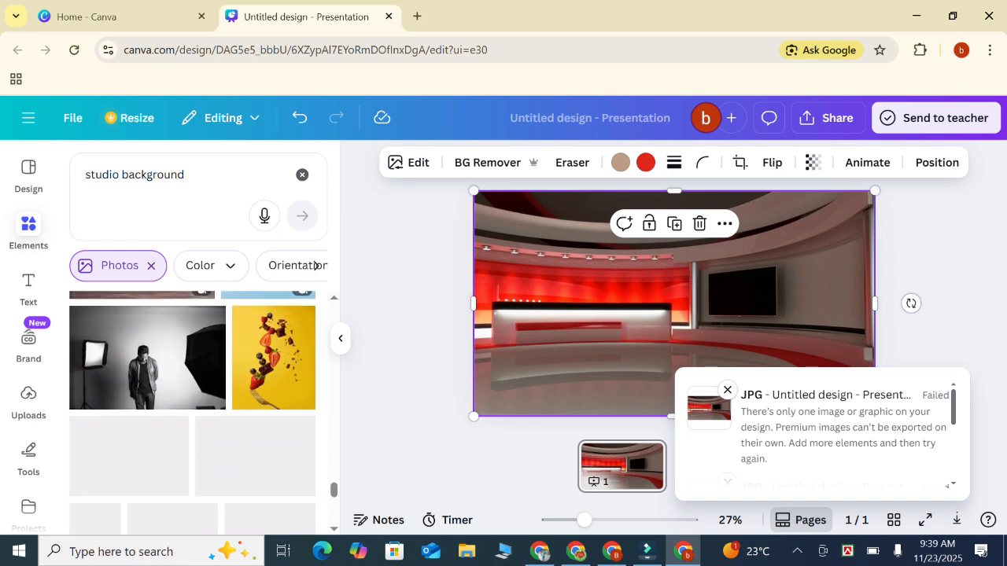
scroll(193, 409, down, 3)
scroll(267, 410, down, 3)
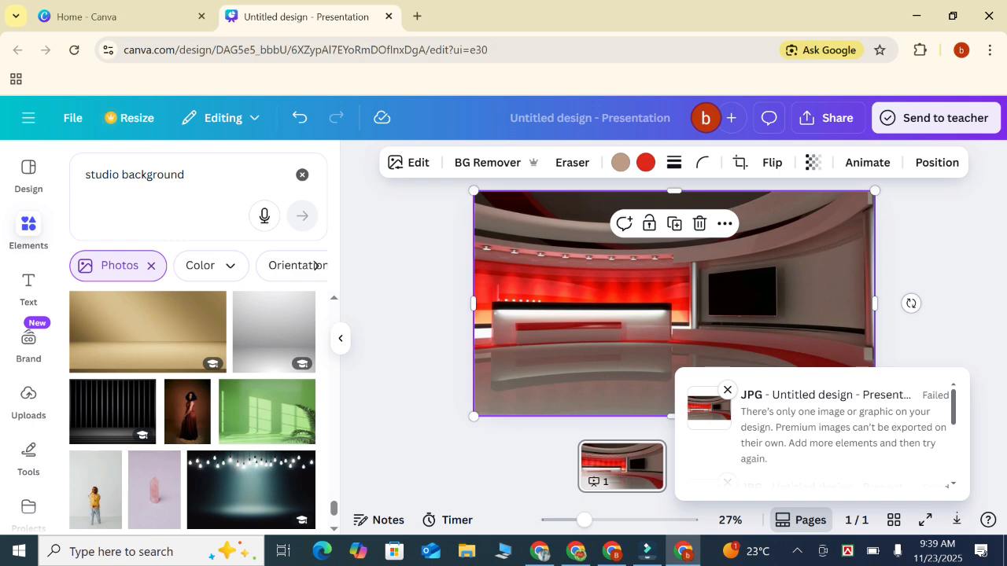
click(728, 390)
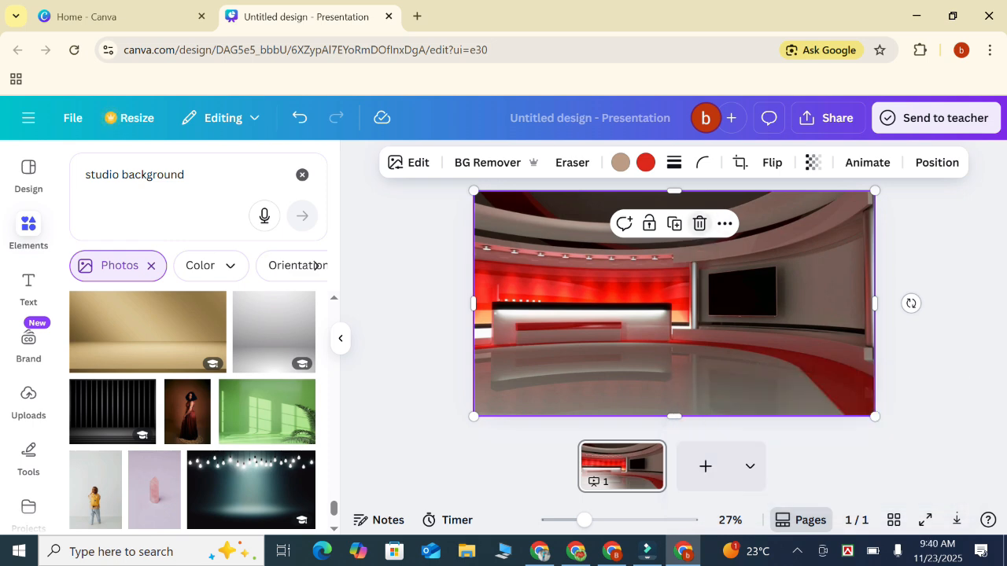
click(699, 224)
click(267, 411)
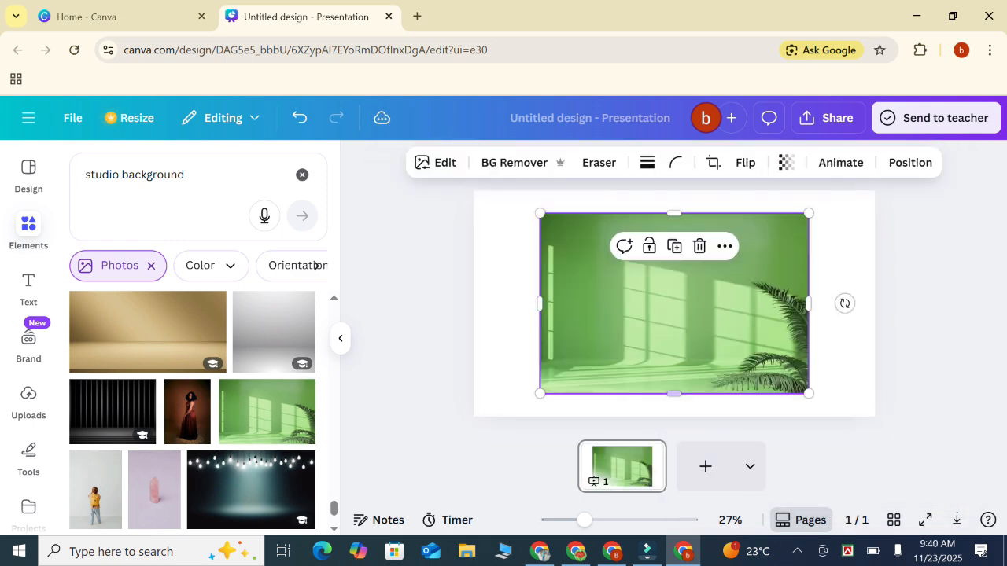
Stretch the green wall photo until it covers the whole page
drag(674, 394, 705, 465)
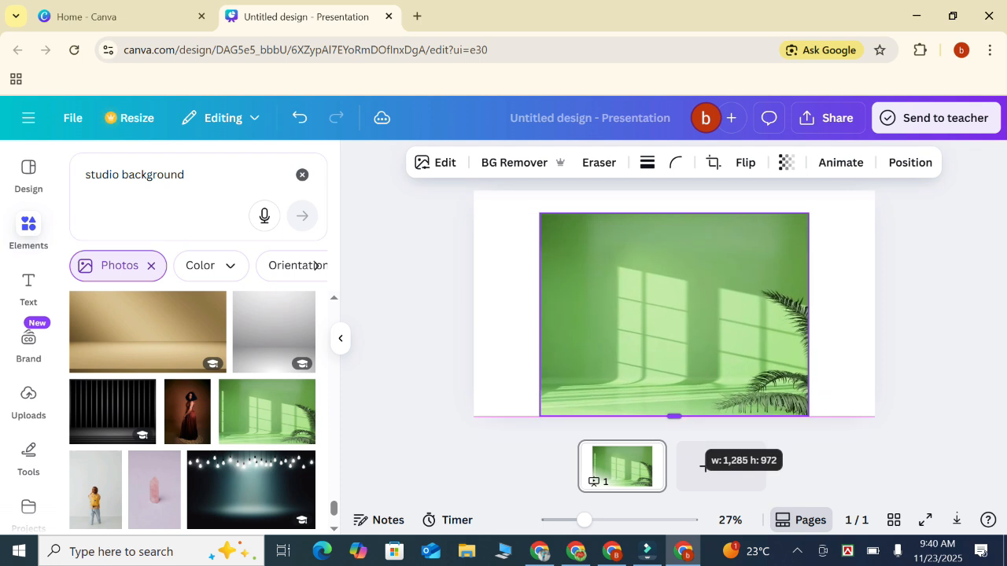
drag(540, 314, 473, 323)
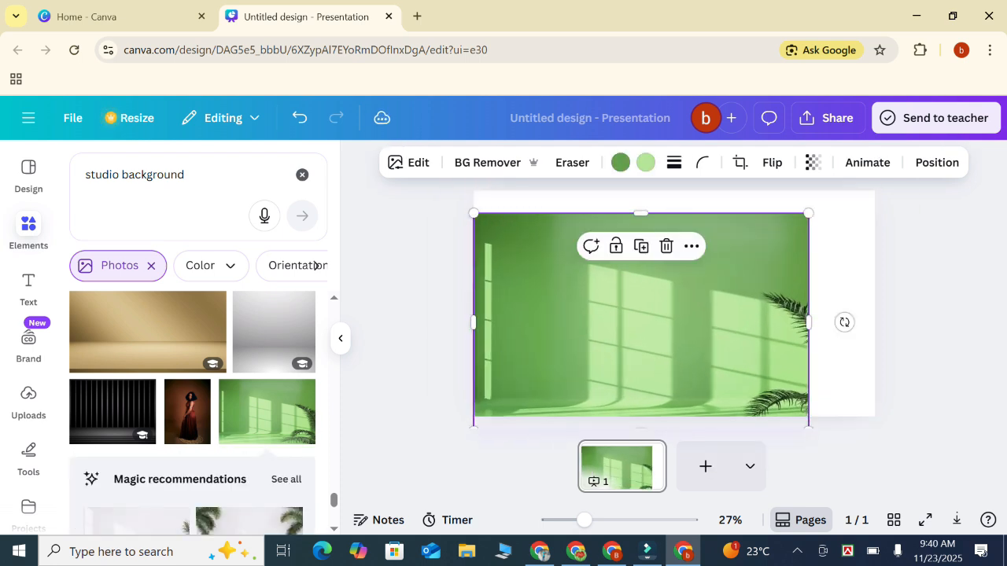
drag(809, 322, 875, 323)
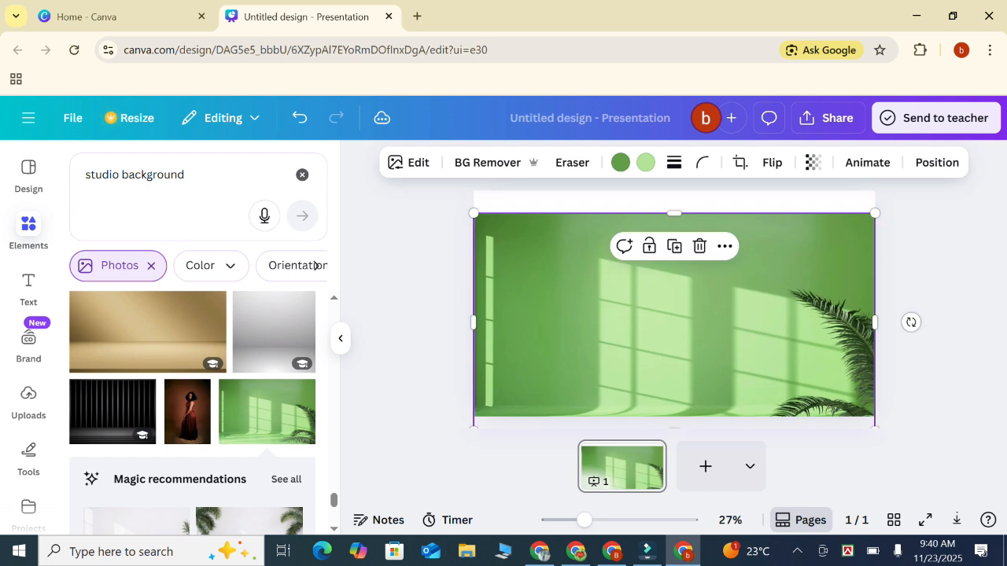
drag(674, 214, 674, 190)
Download the design as a JPG at 1,920 × 1,080 px with quality 80 and check the downloaded picture
click(826, 118)
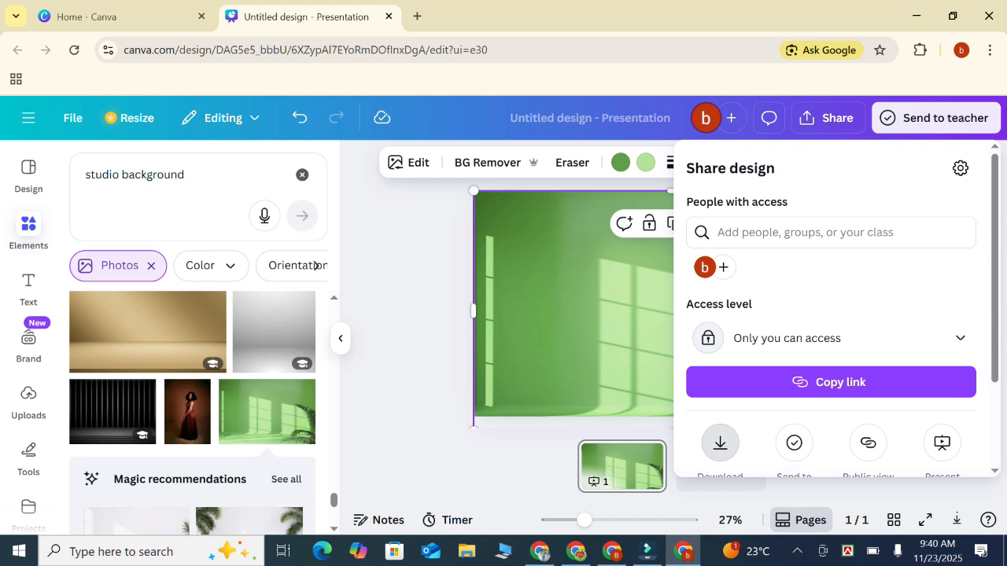
click(720, 443)
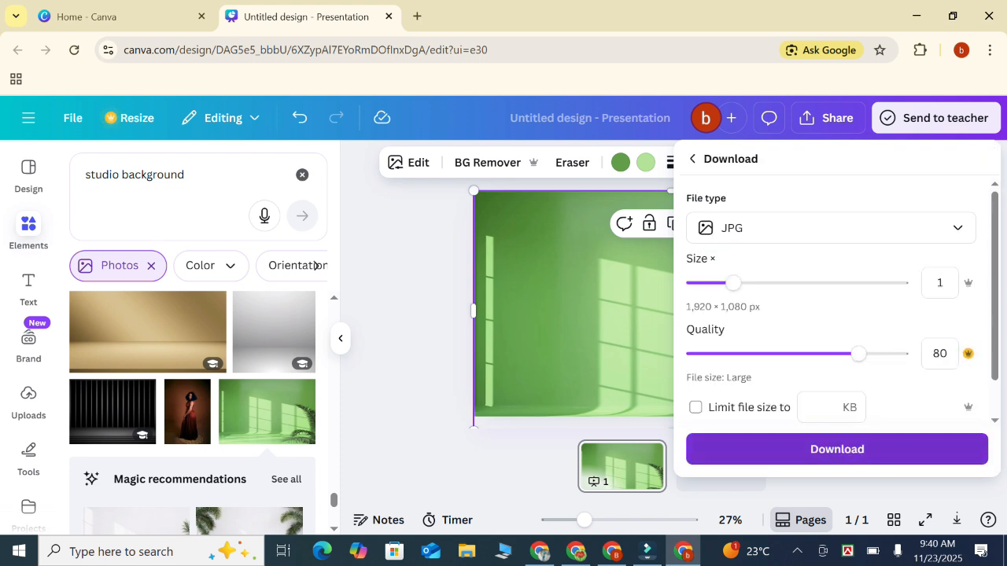
click(818, 450)
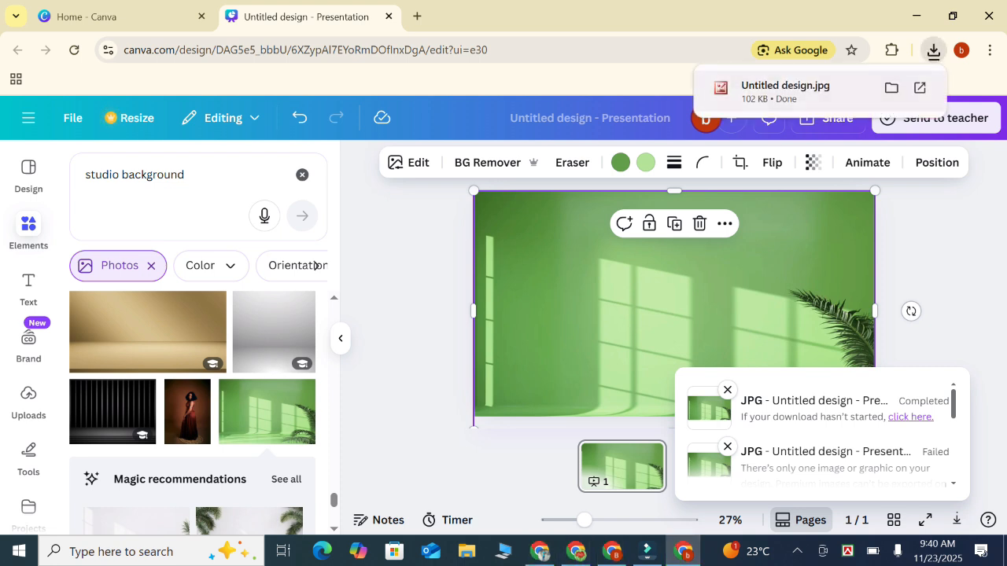
click(785, 92)
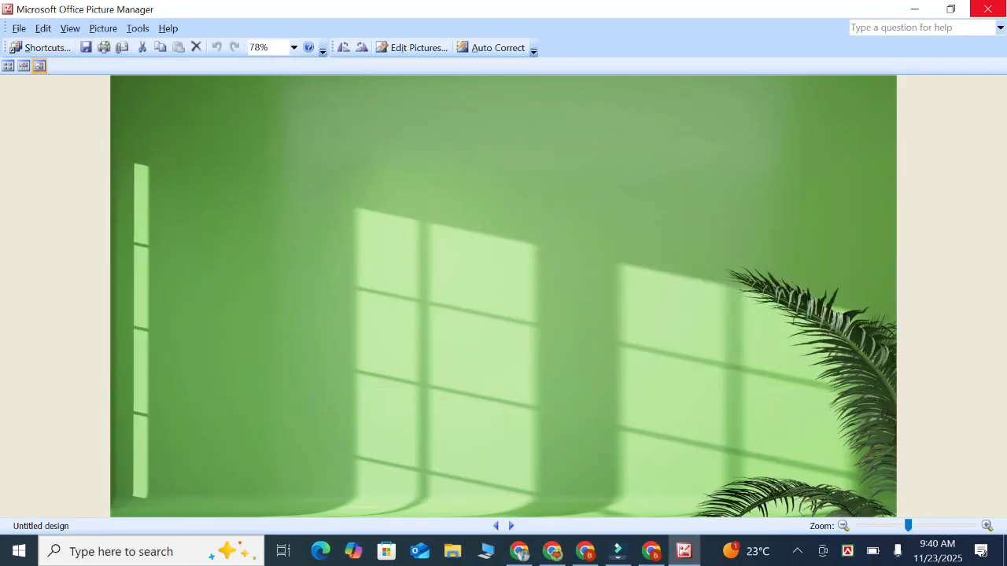
click(989, 9)
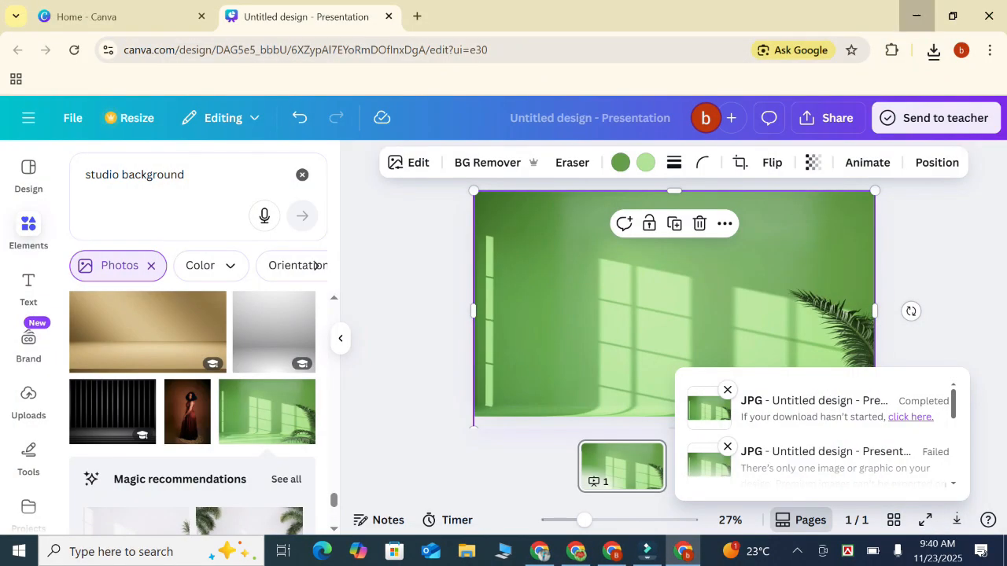
Switch to Wondershare Filmora and search its stock media for "studio background"
click(916, 11)
click(647, 551)
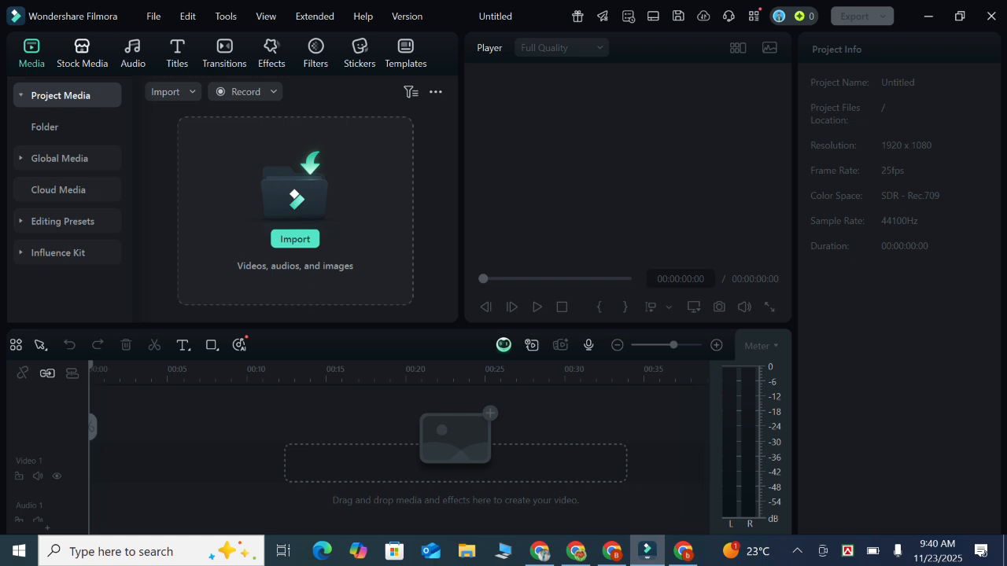
click(82, 53)
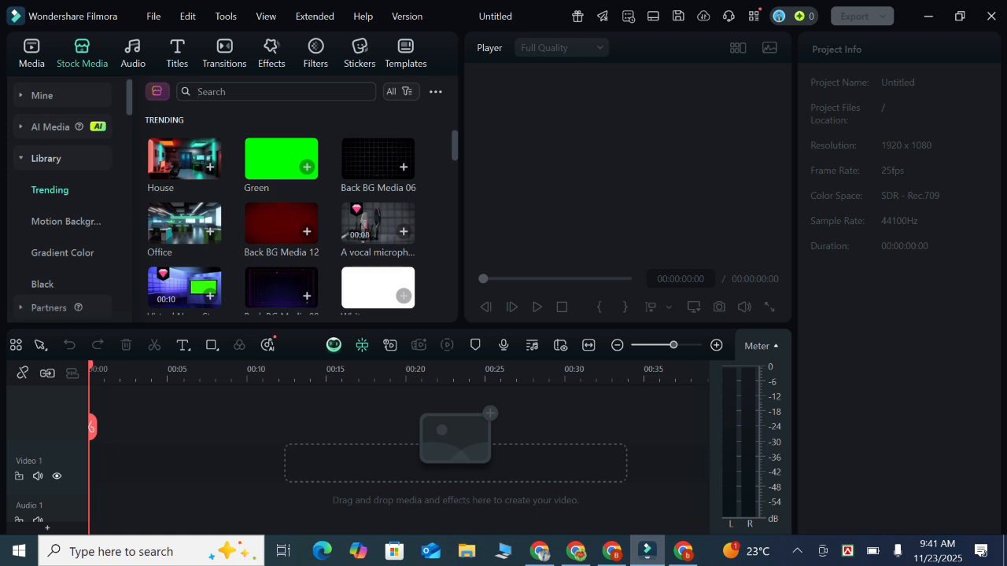
text(studio background)
key(Return)
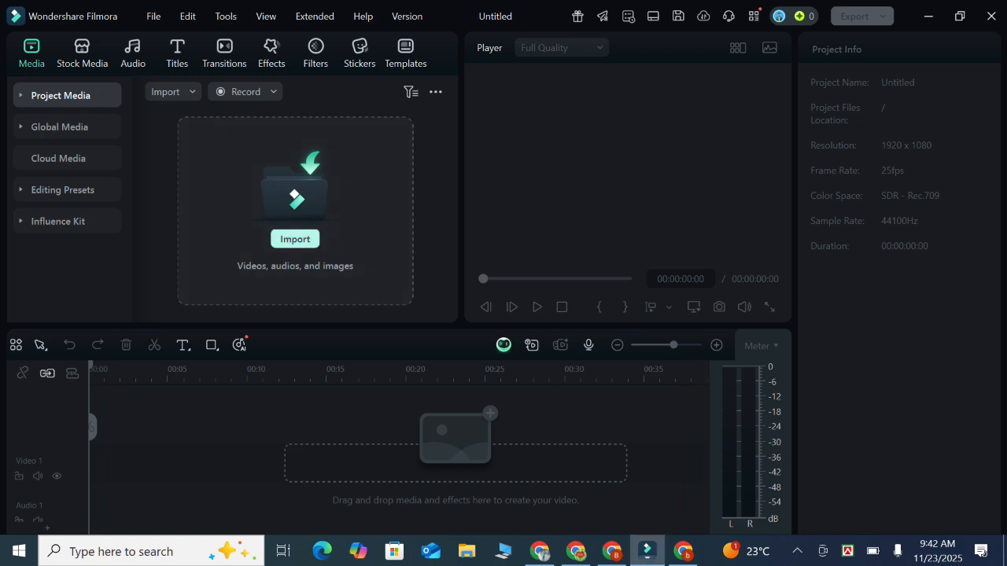
Import the Untitled design JPG from Downloads and place it at the start of the Video 1 track
click(295, 239)
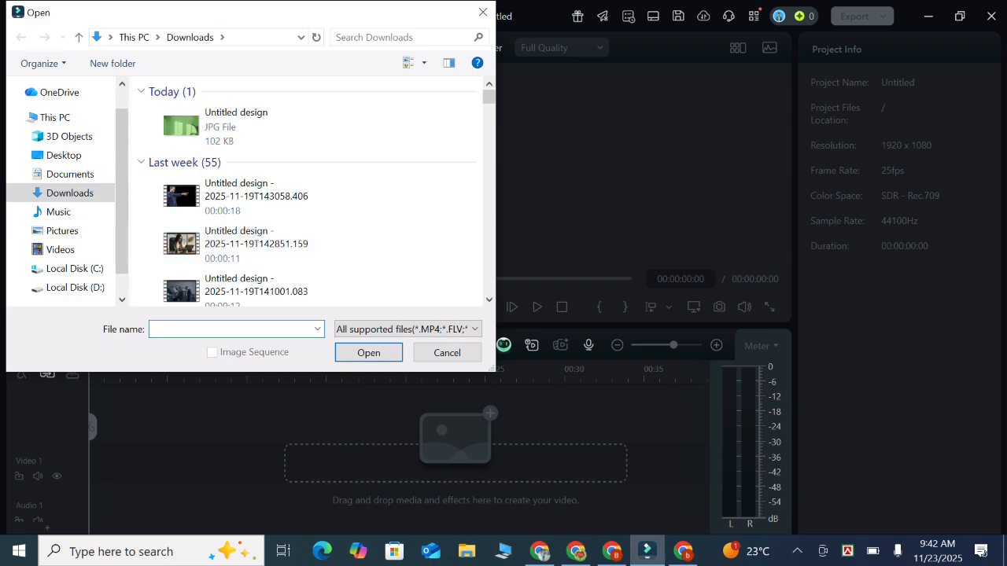
click(249, 127)
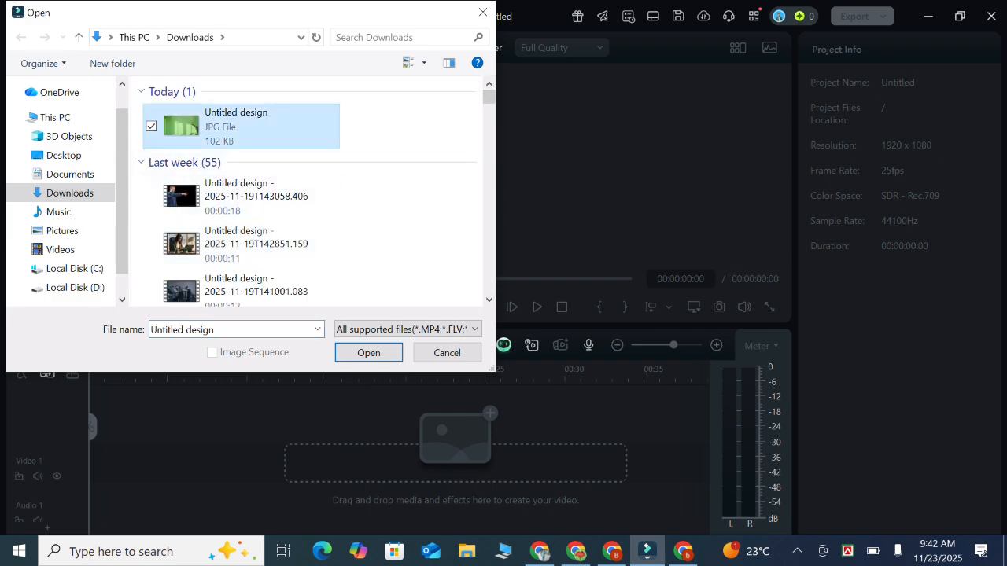
click(368, 352)
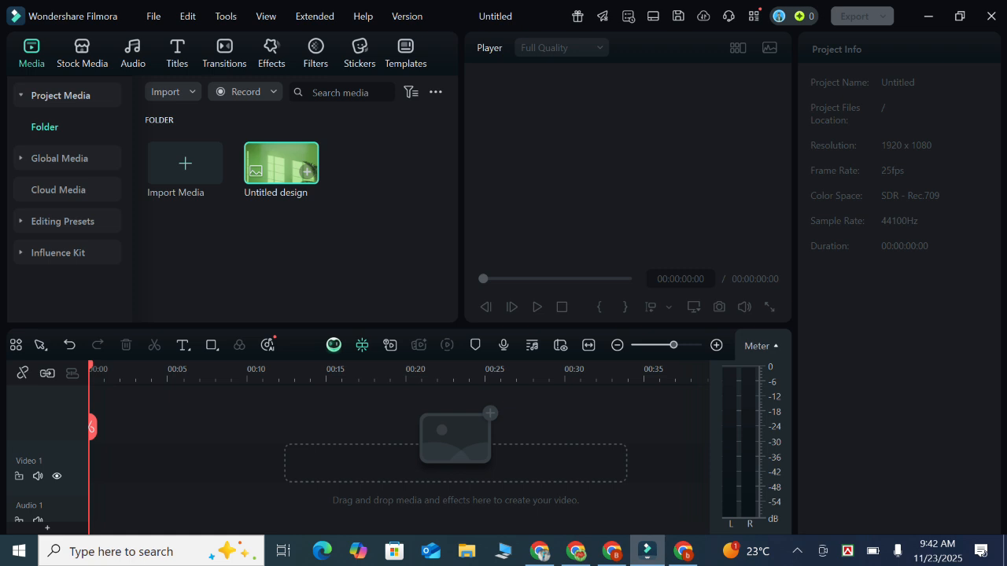
drag(281, 163, 130, 468)
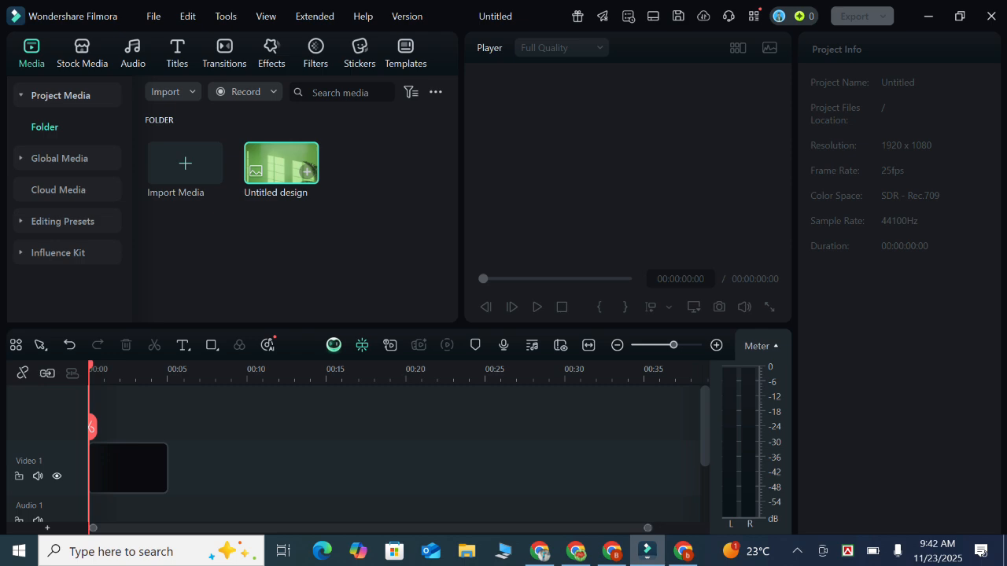
drag(130, 468, 128, 468)
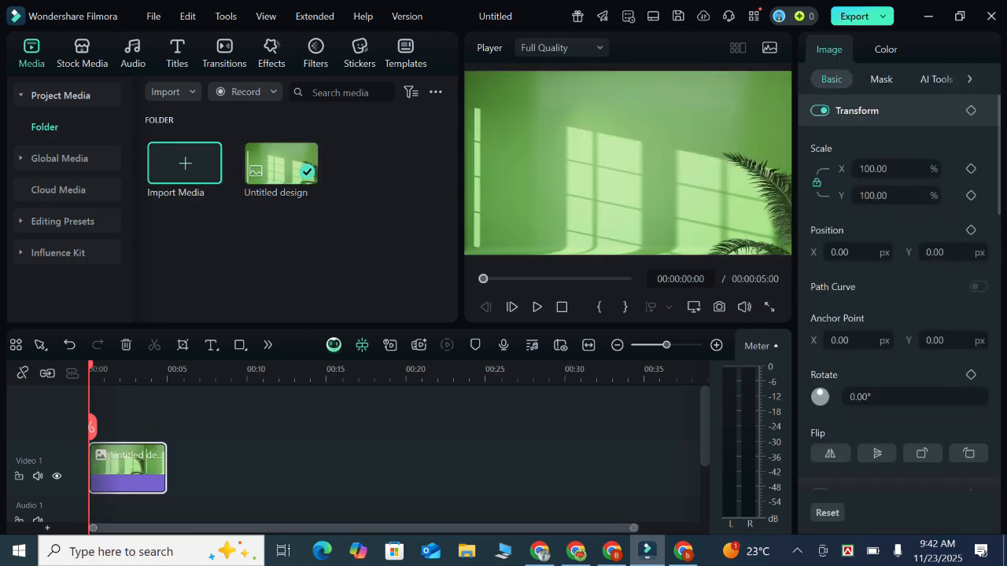
Import "Untitled design - 2025-11-19T143058.406" from Downloads and place it above the background at the timeline start, keeping the 1920x1080 25fps project settings
click(185, 165)
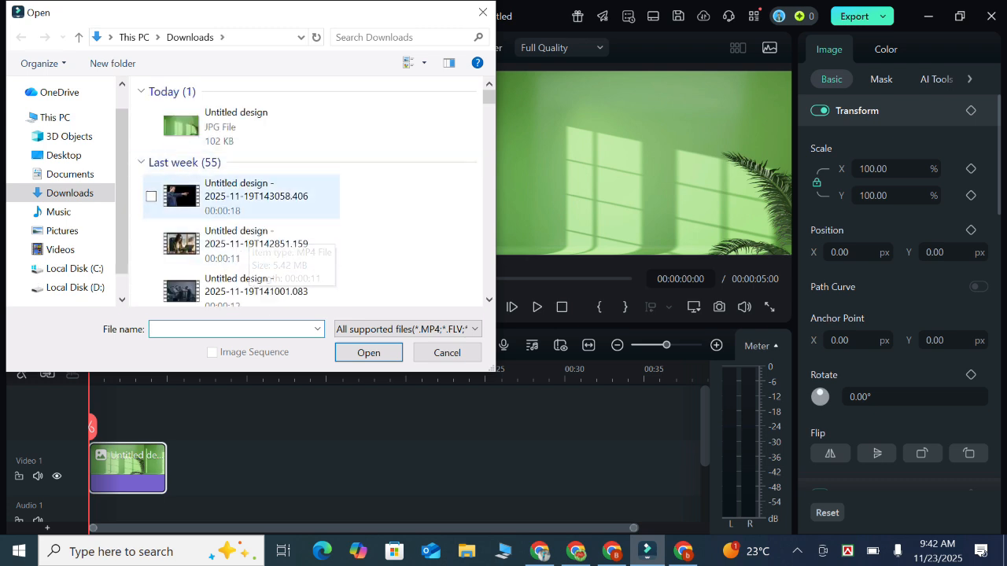
click(242, 197)
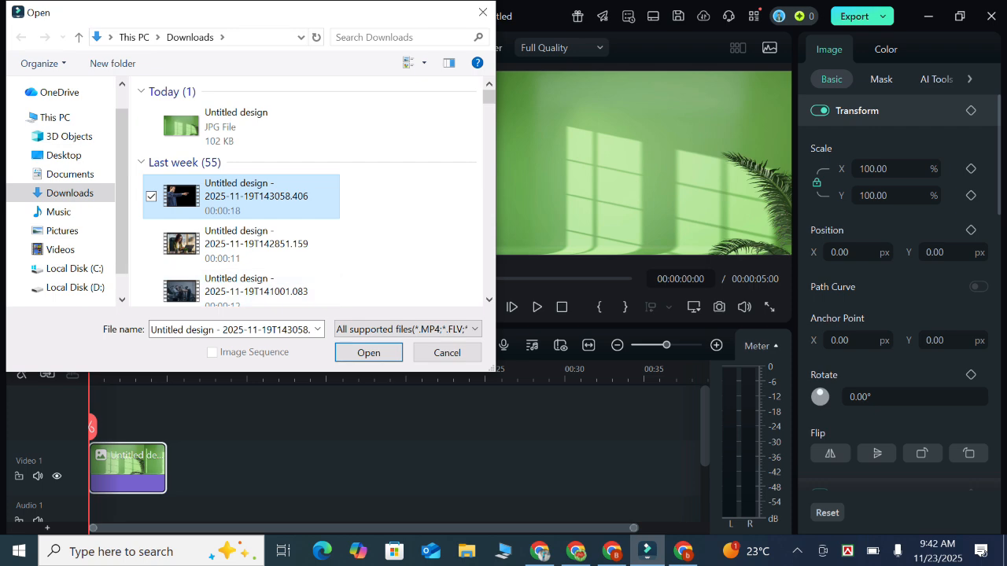
key(Return)
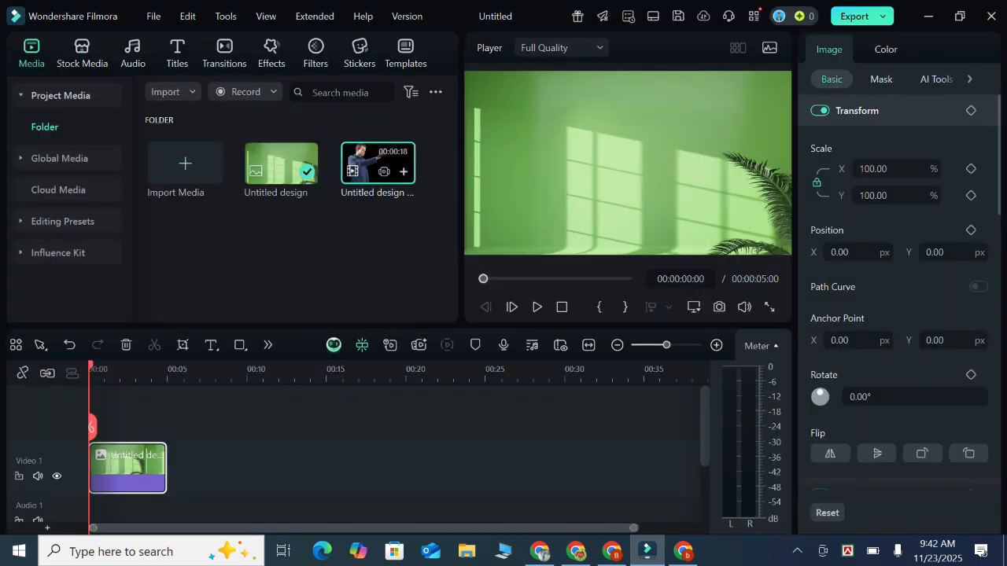
drag(378, 163, 91, 413)
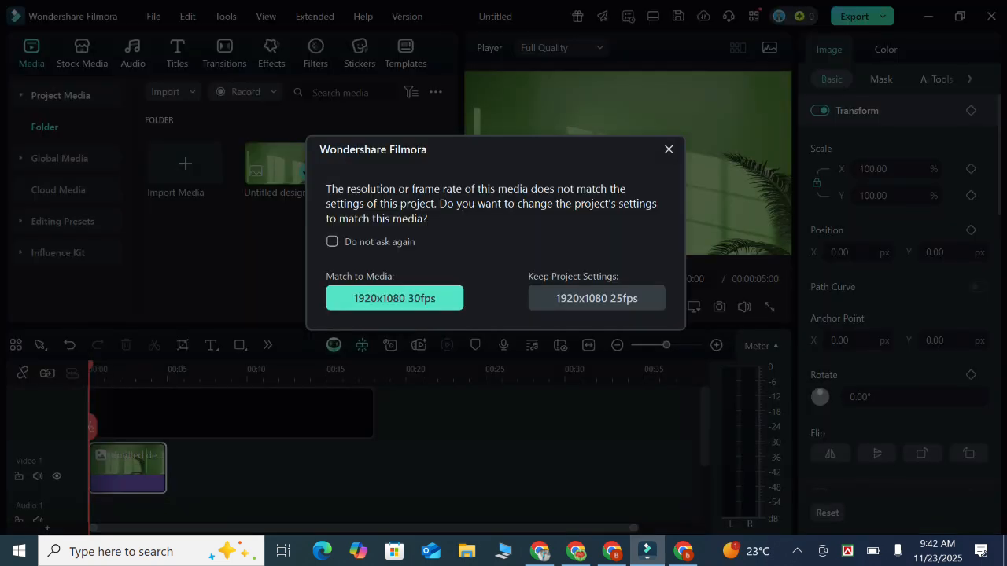
click(597, 299)
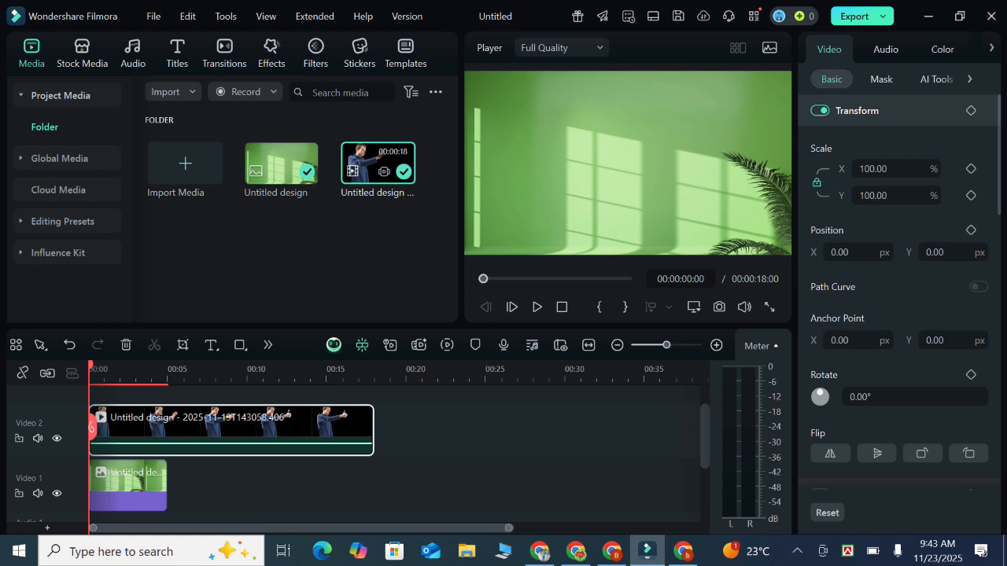
scroll(398, 453, down, 2)
scroll(398, 454, up, 2)
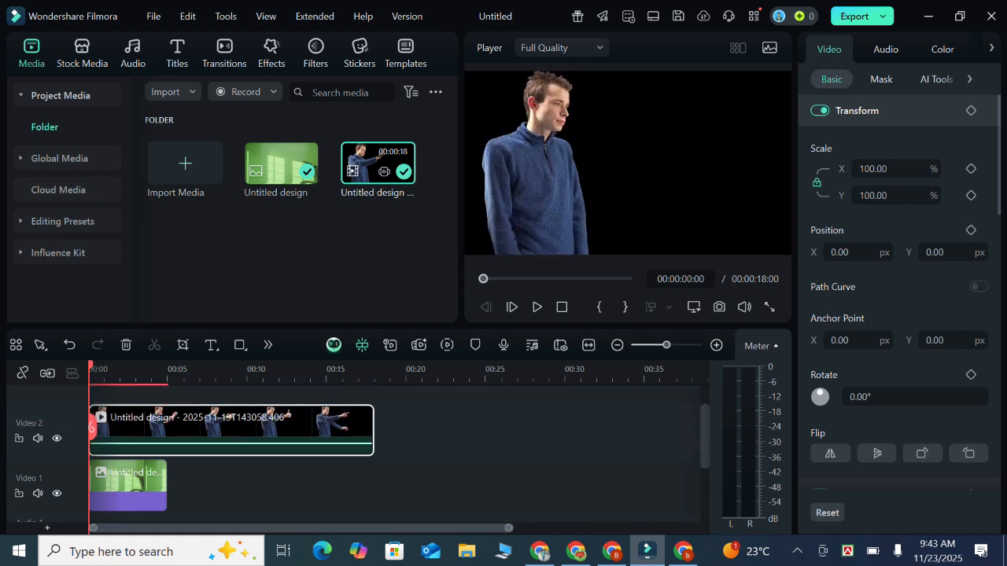
Place the background image on a new Video 3 track above the presenter clip and extend it to about 18 seconds
drag(130, 486, 130, 412)
scroll(236, 472, down, 2)
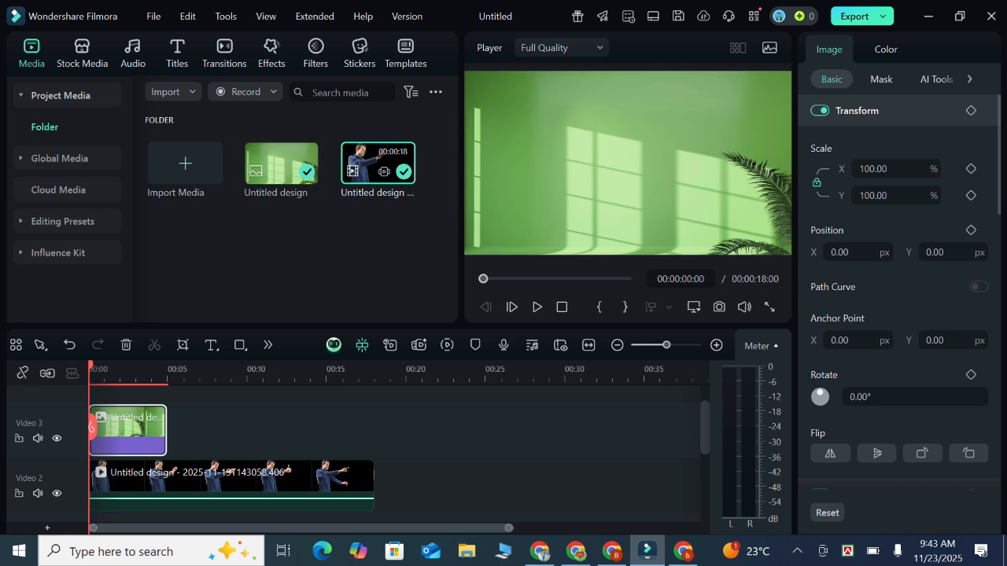
drag(166, 429, 377, 429)
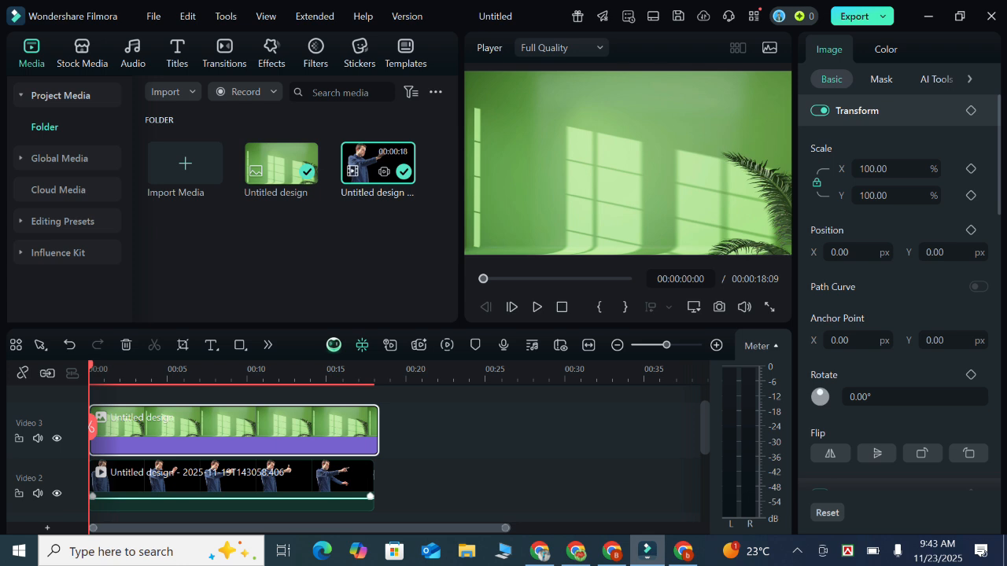
Place a copy of the presenter clip on a new Video 4 track above the background and return the playhead to the start
drag(193, 476, 193, 402)
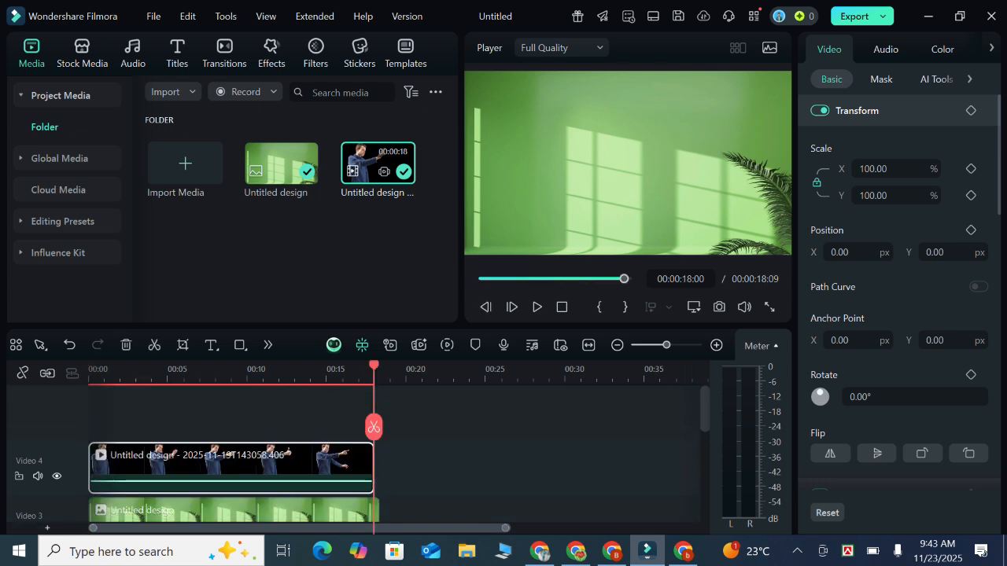
scroll(355, 456, down, 1)
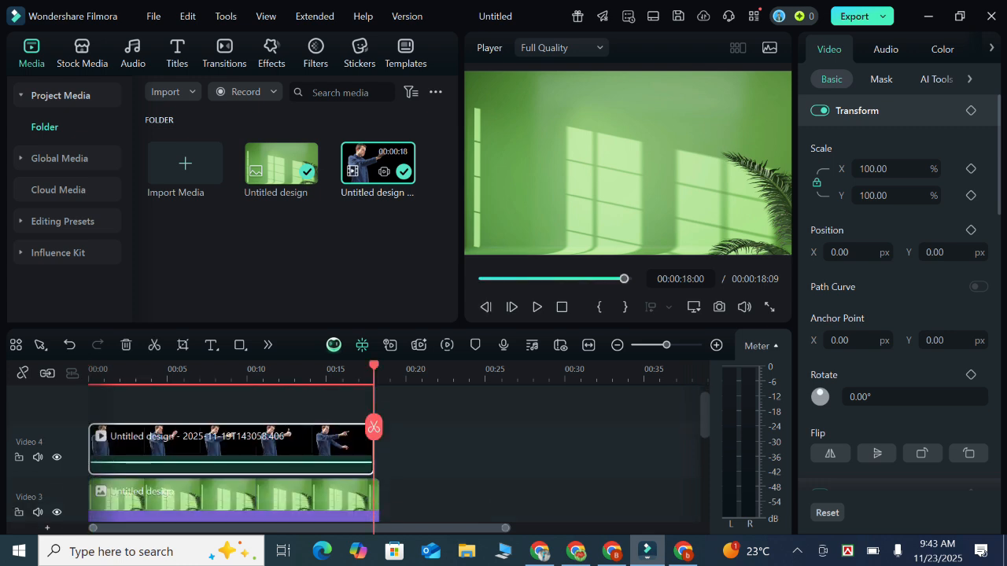
scroll(354, 453, down, 3)
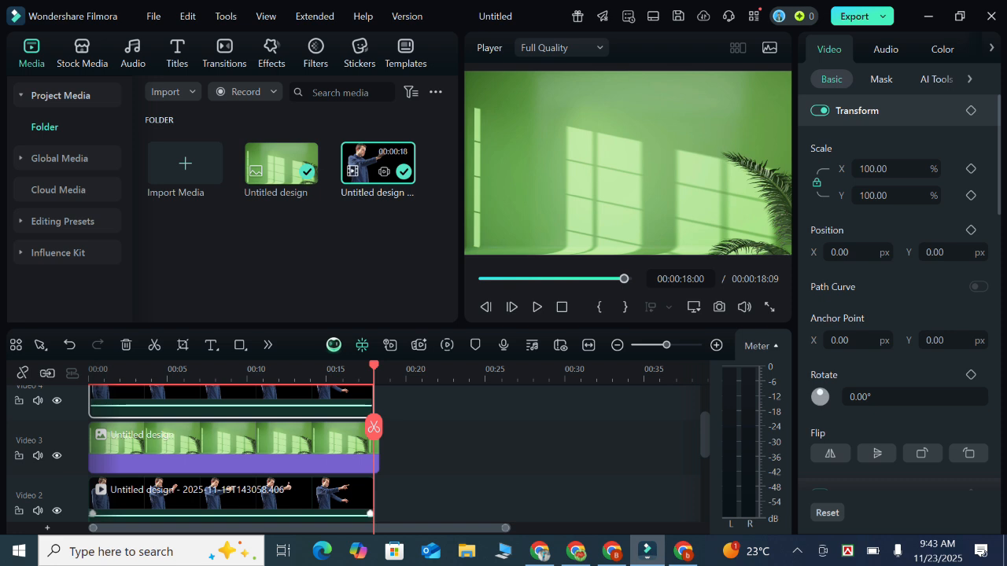
drag(374, 427, 89, 417)
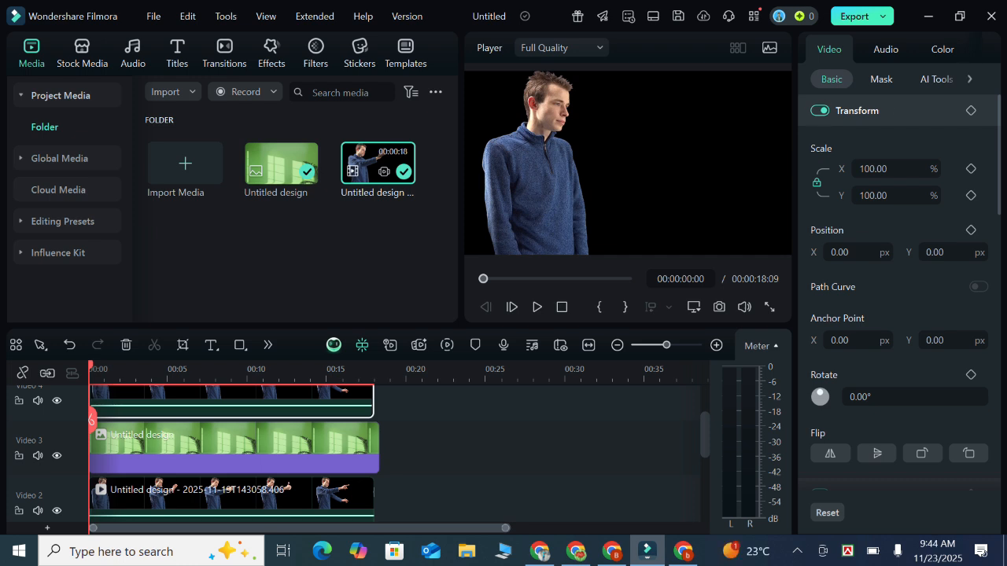
Enable Chroma Key and AI Portrait Cutout on the Video 4 presenter clip, and play the composite from the start
click(937, 79)
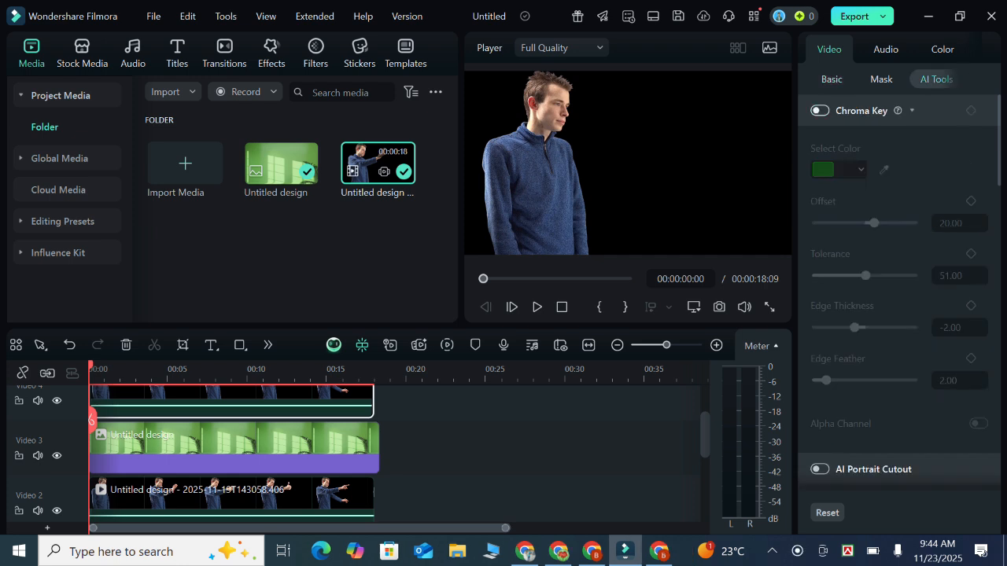
click(820, 110)
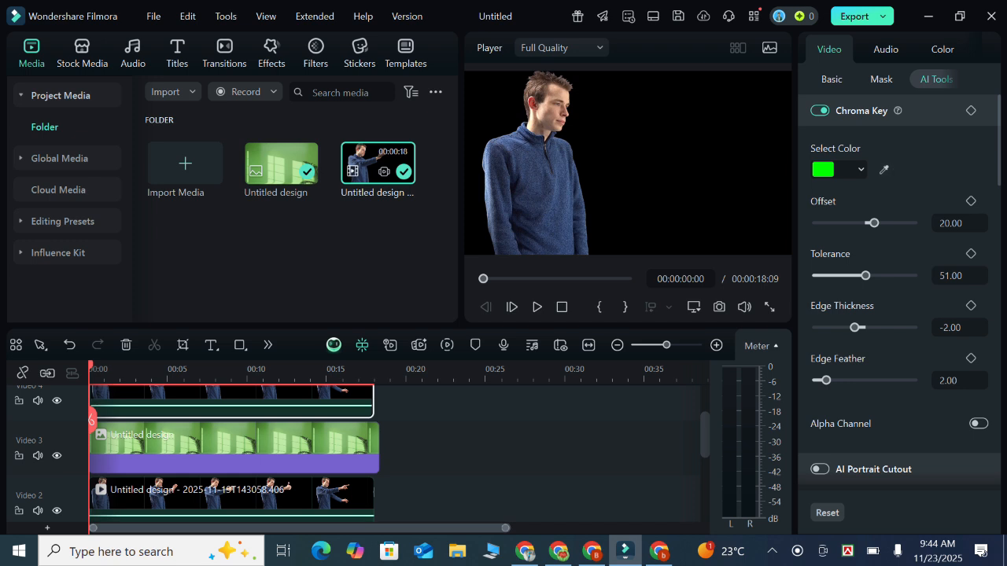
scroll(394, 454, up, 1)
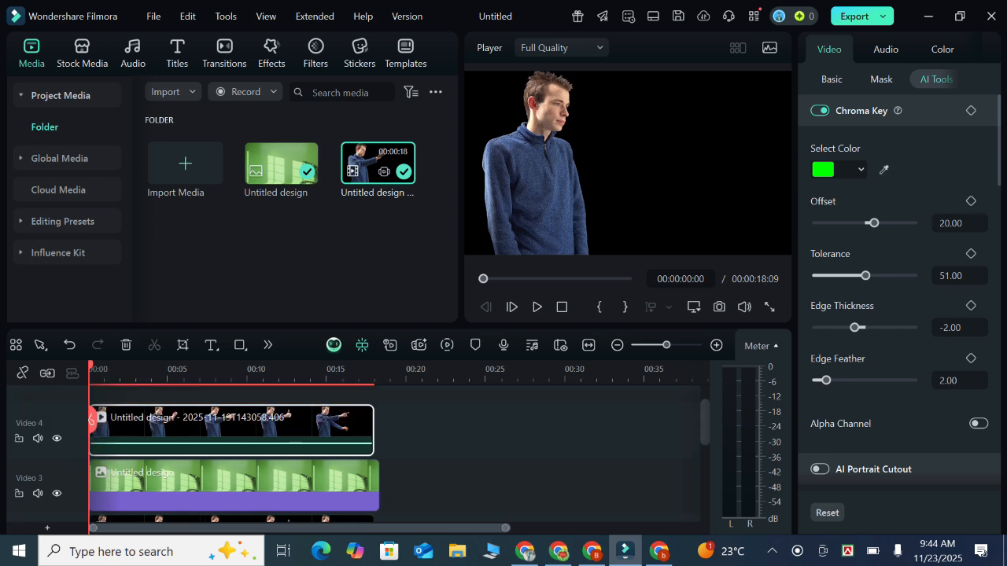
scroll(899, 306, down, 1)
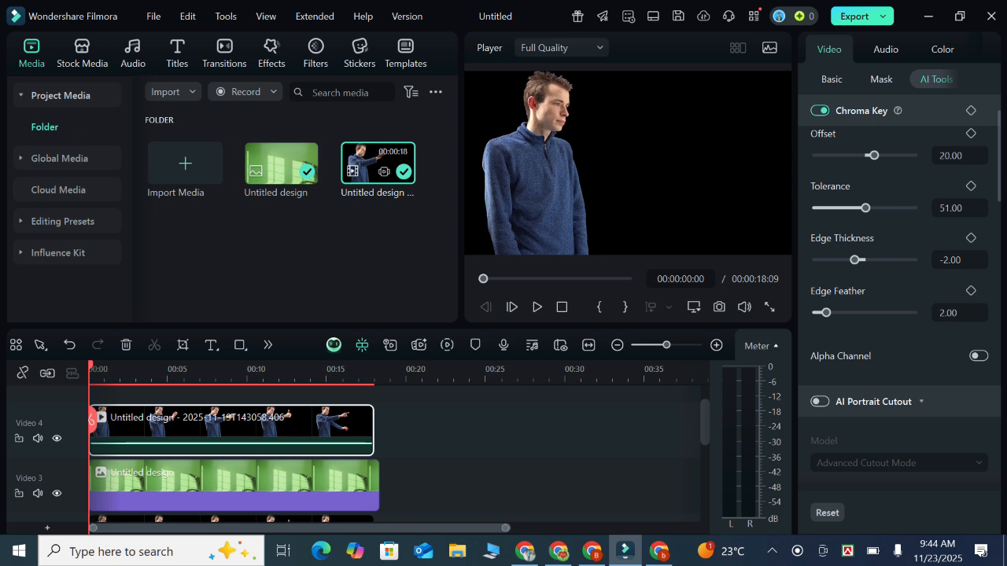
click(819, 401)
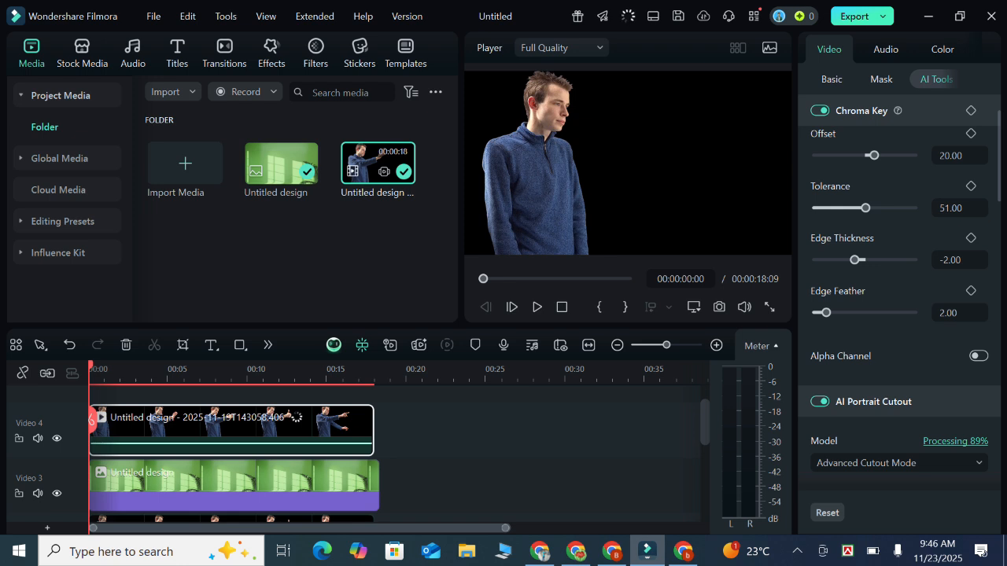
drag(92, 421, 89, 472)
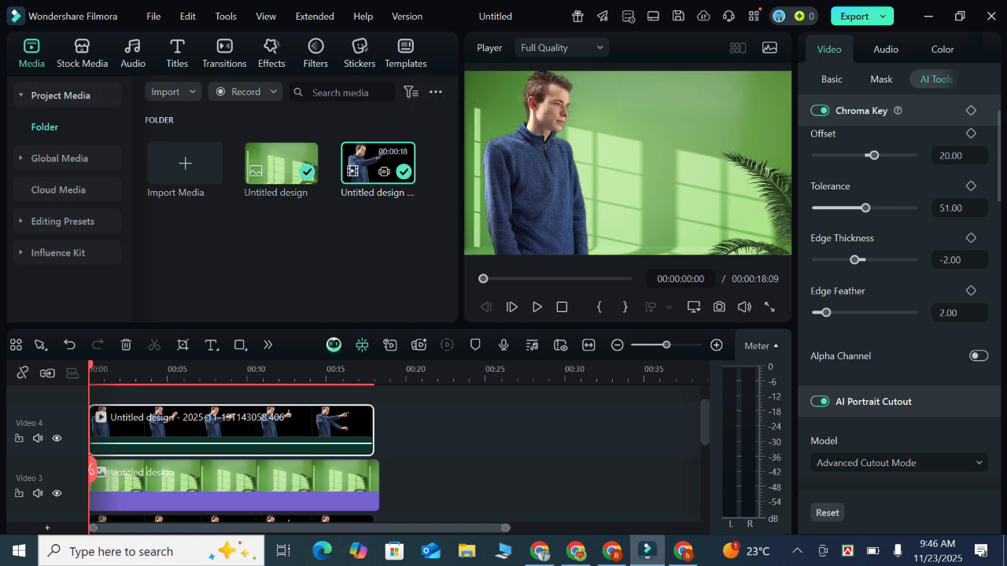
click(537, 307)
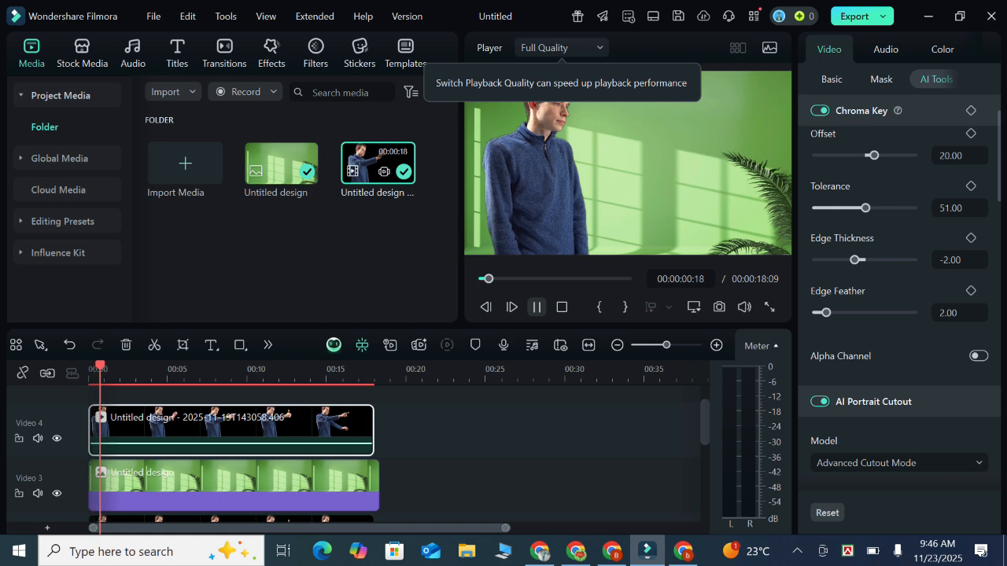